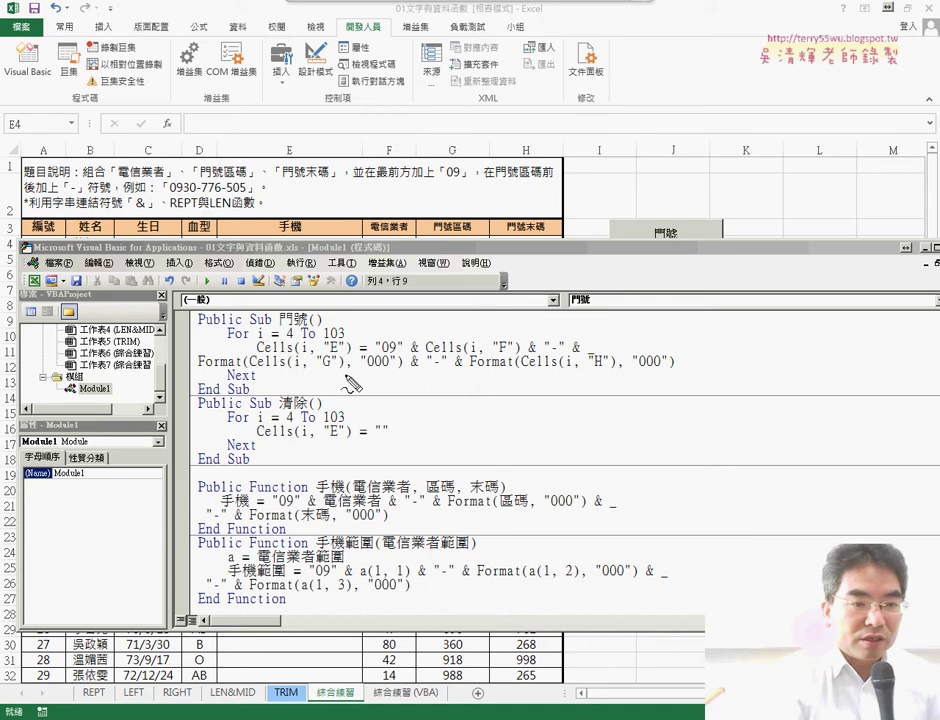
Highlight Cells(i, "E") in the code and shift the VBA window right to reveal the sheet rows
mouse_move(347, 350)
mouse_down()
mouse_move(343, 342)
mouse_move(470, 330)
mouse_move(352, 341)
mouse_move(366, 352)
mouse_up()
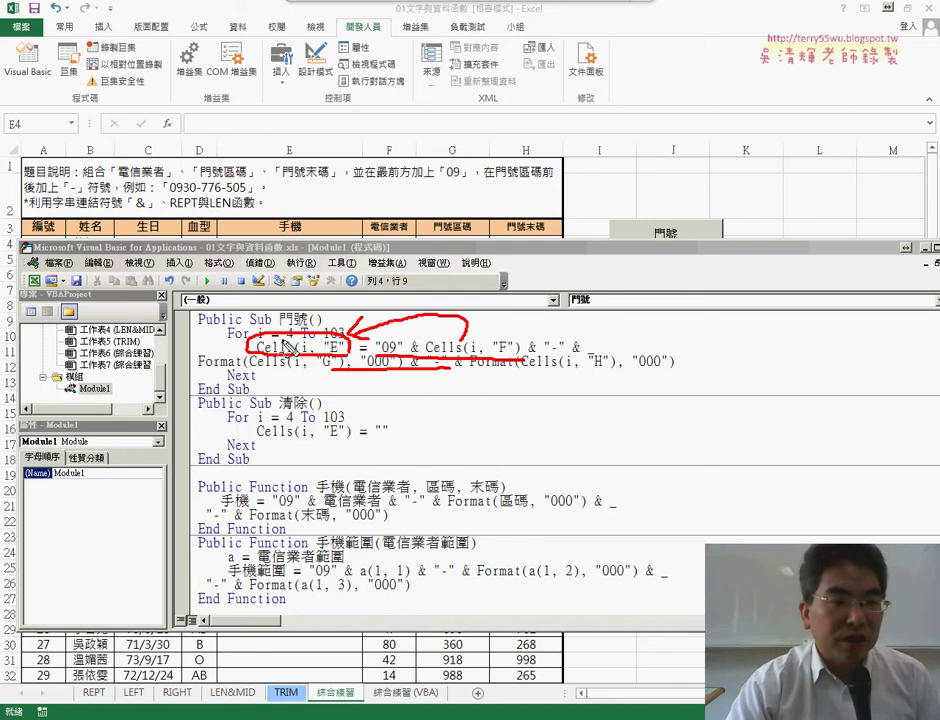
key(Escape)
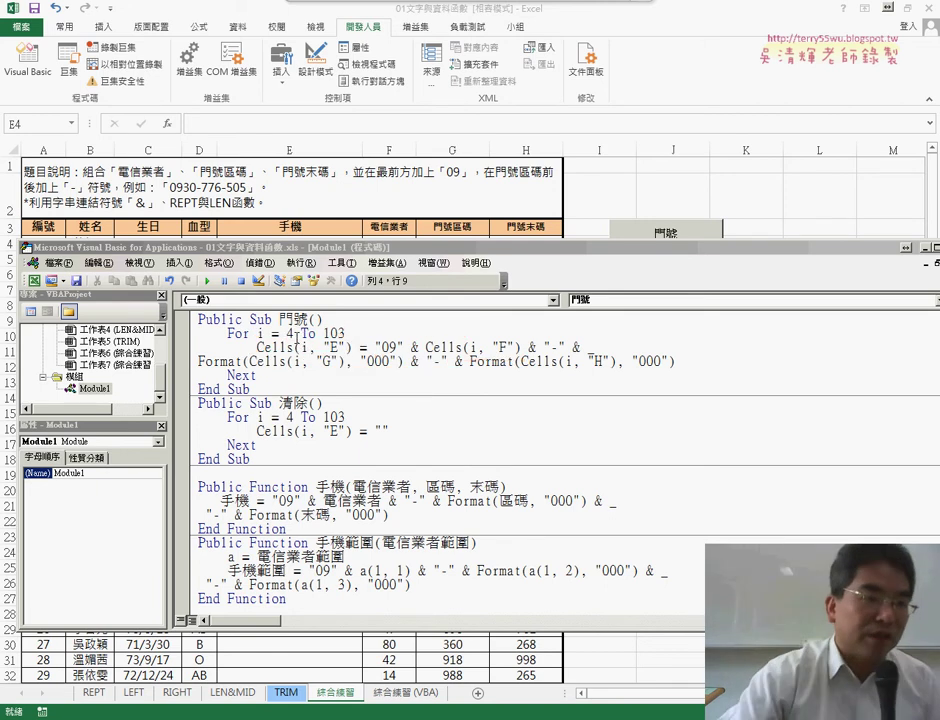
drag(257, 347, 338, 347)
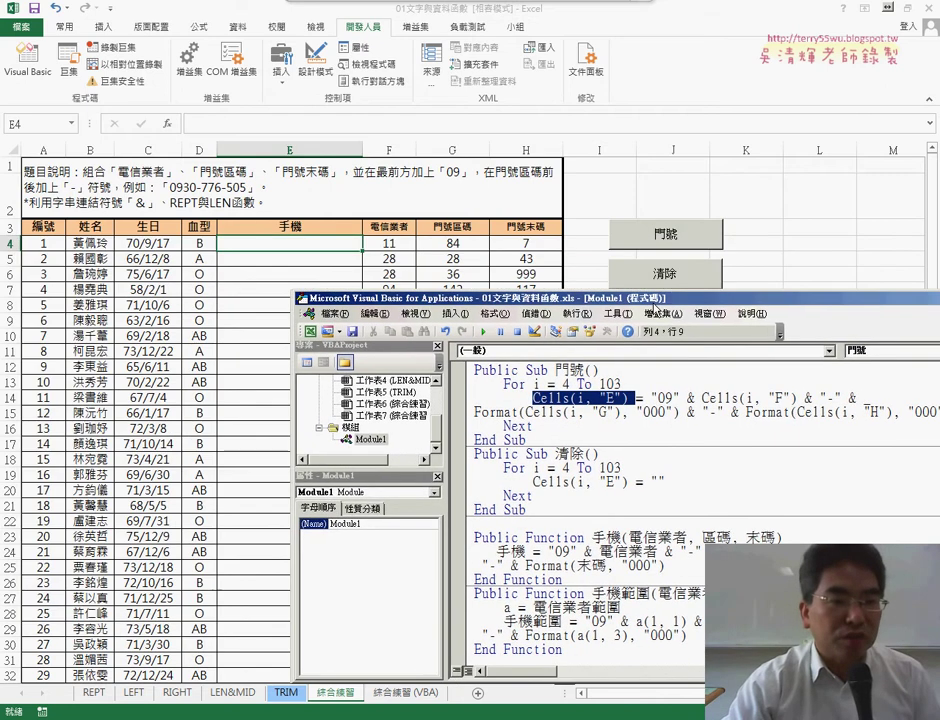
drag(382, 248, 717, 255)
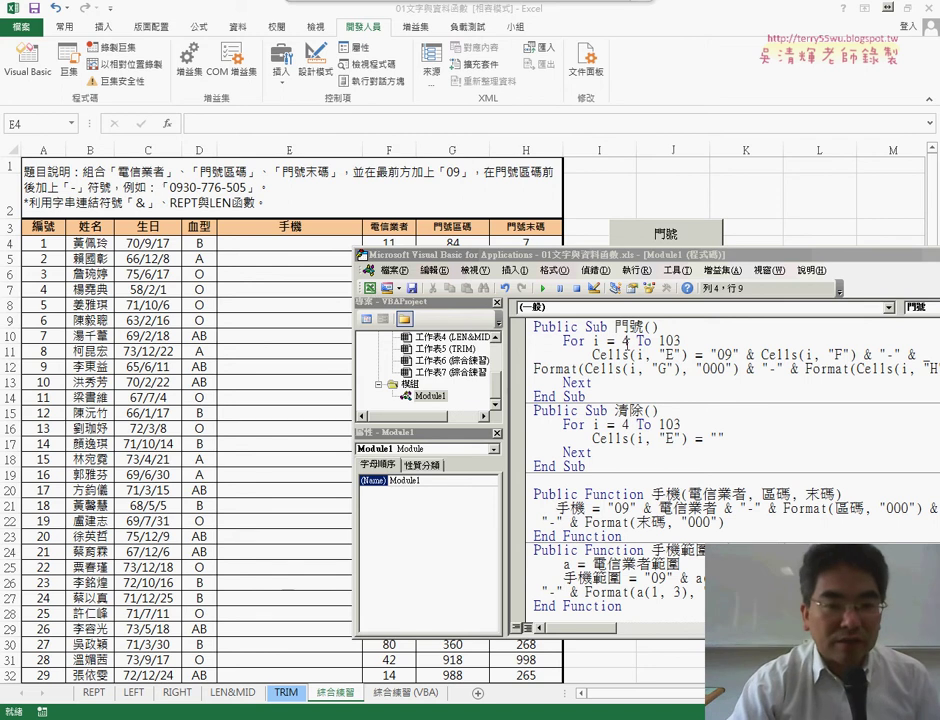
click(598, 340)
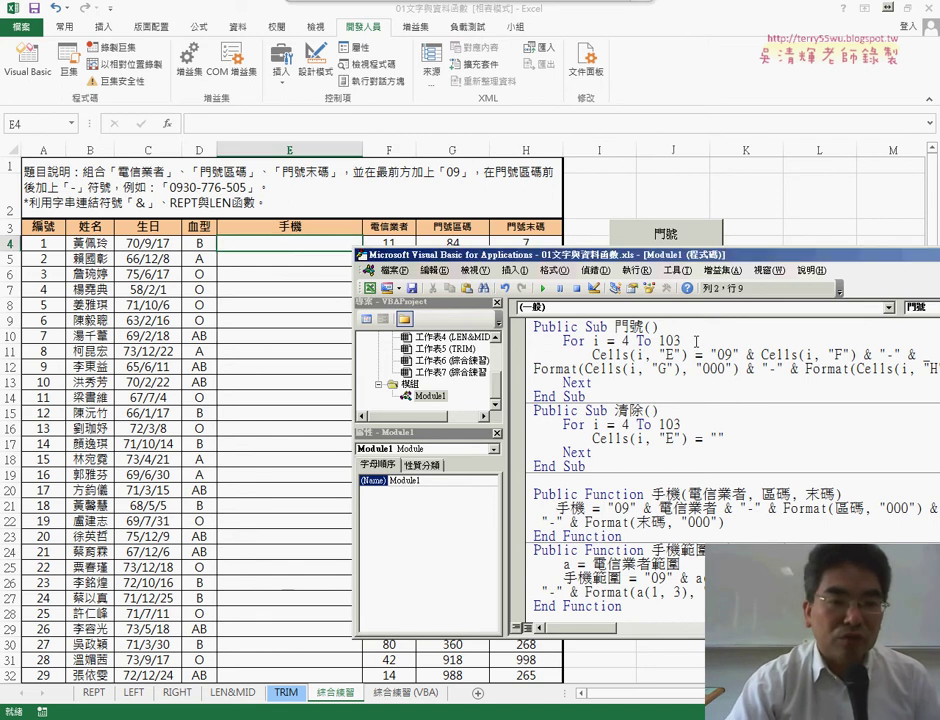
click(596, 270)
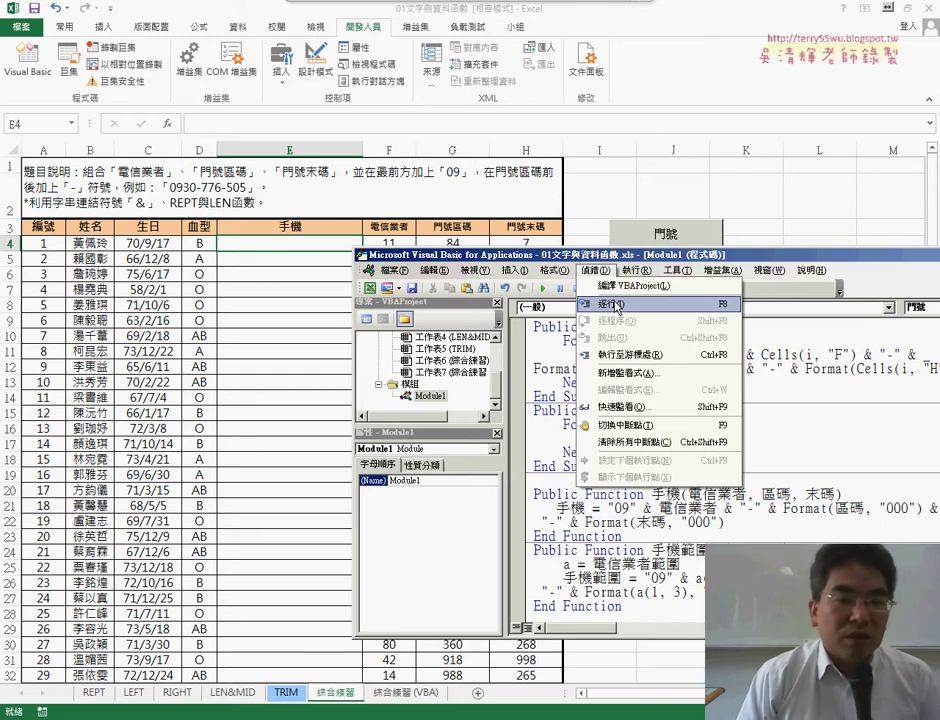
click(545, 291)
click(545, 290)
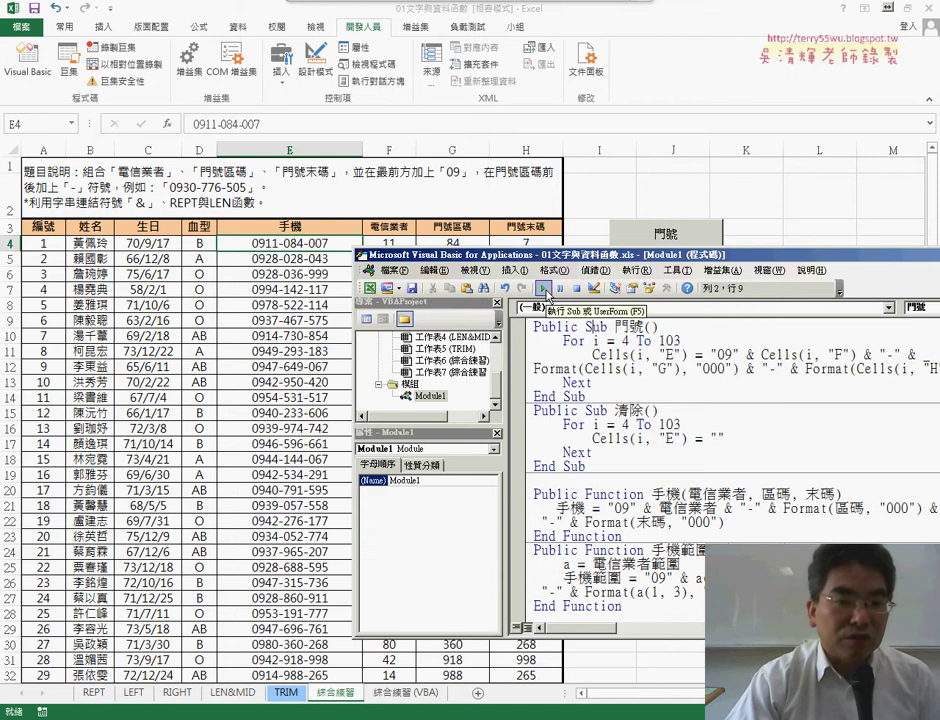
key(F5)
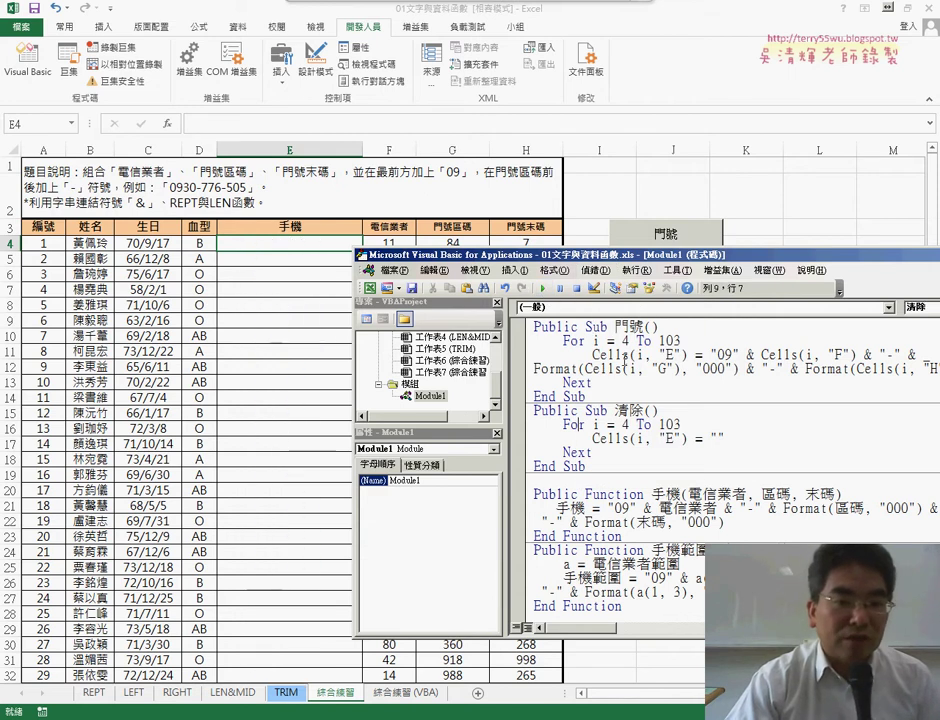
click(633, 353)
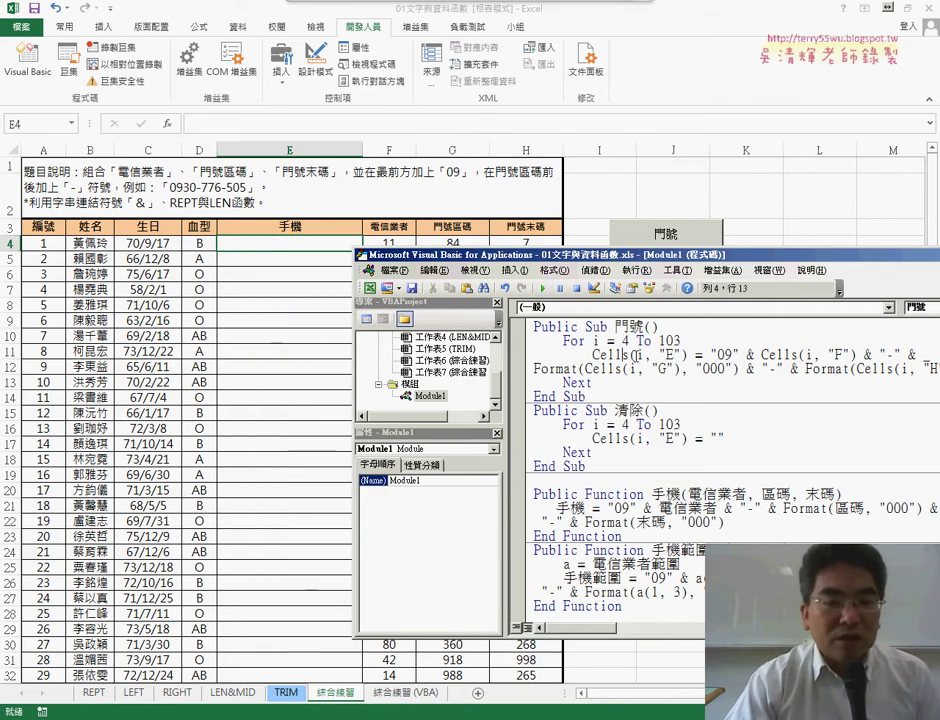
Check Step Into (F8) on the Debug menu, then press F8 inside 門號 to pause at its first line
click(596, 271)
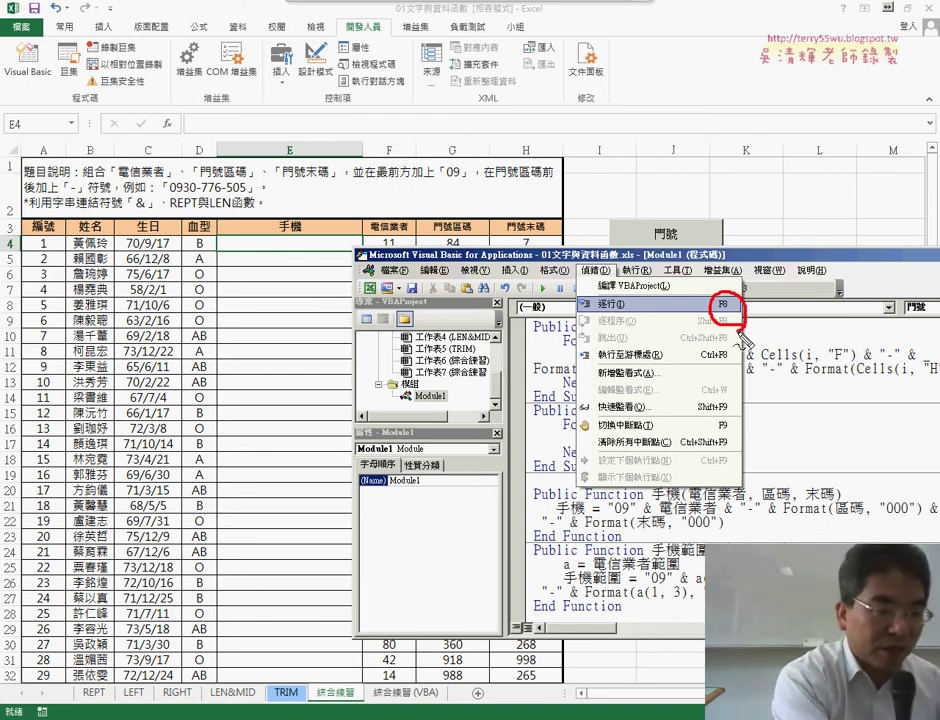
click(739, 332)
click(606, 340)
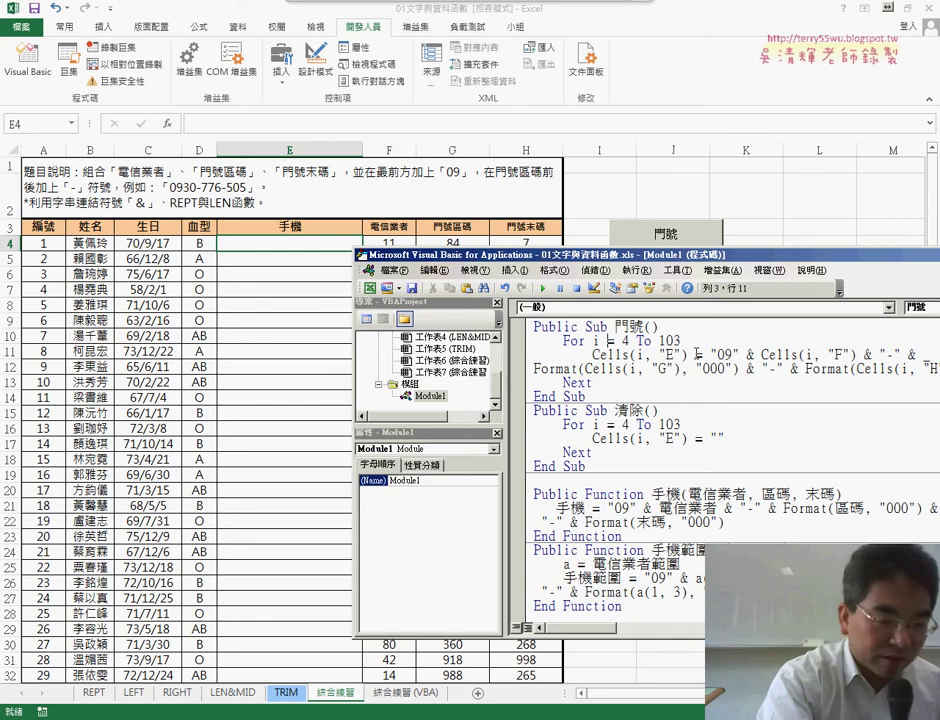
key(F8)
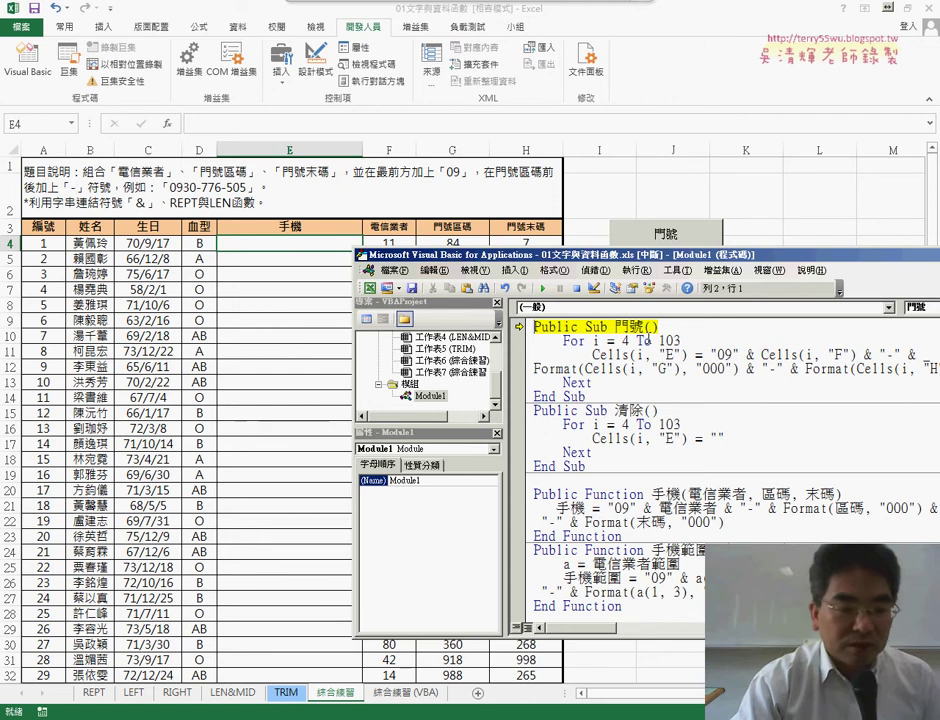
Step the 門號 macro two lines forward and widen the code view to show full lines
key(F8)
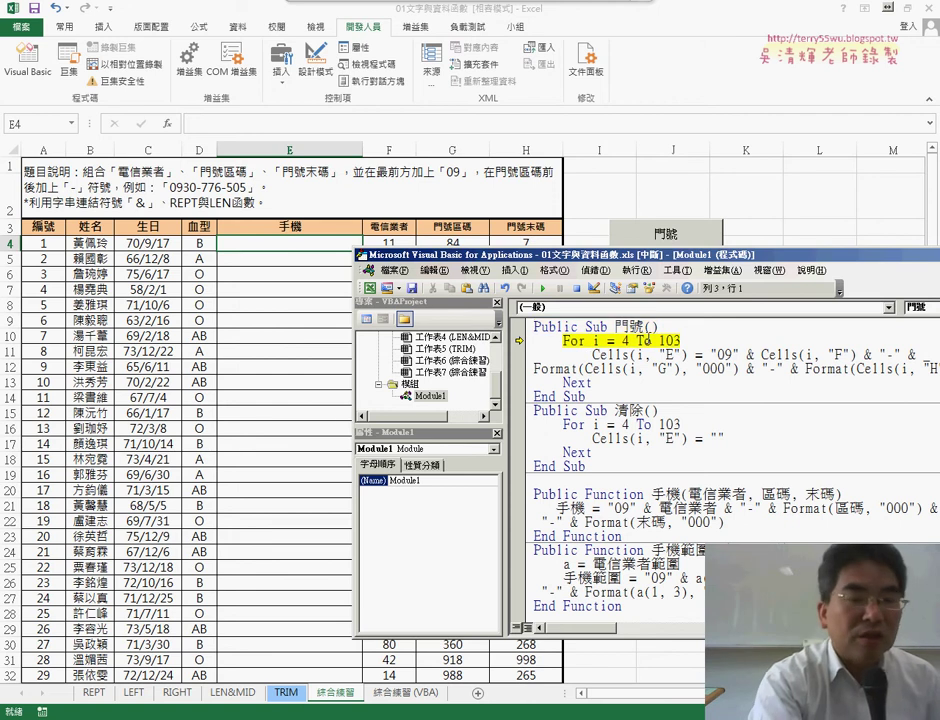
key(F8)
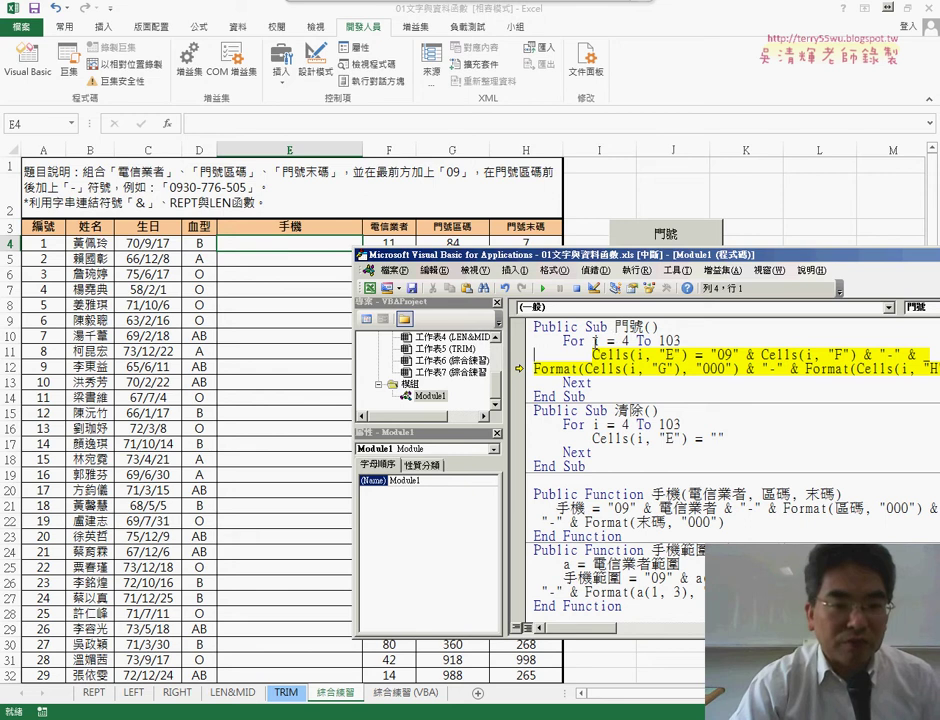
mouse_move(596, 340)
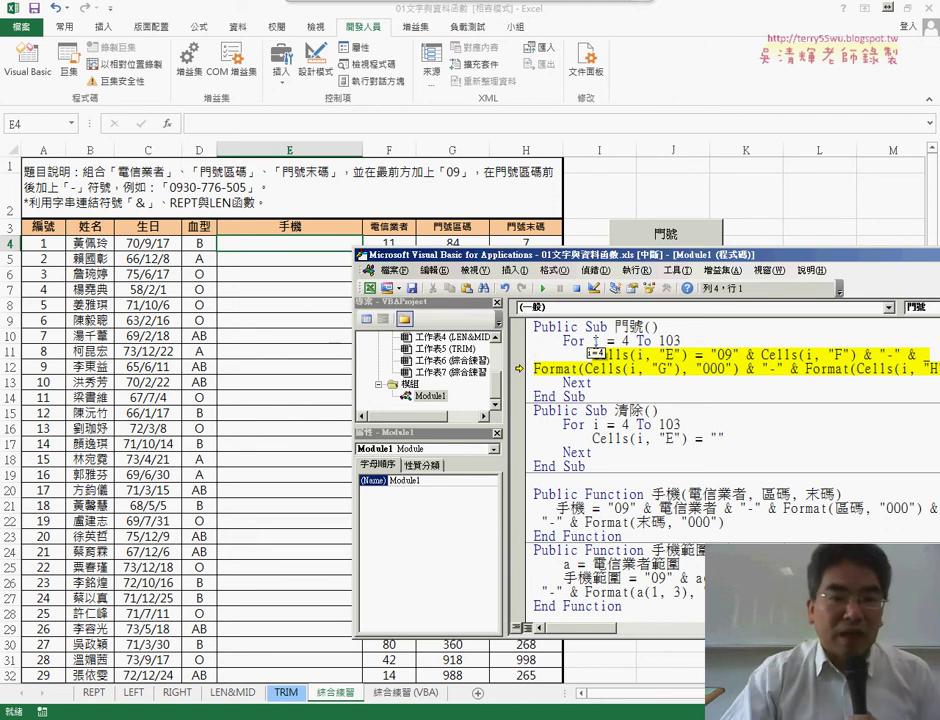
mouse_move(636, 365)
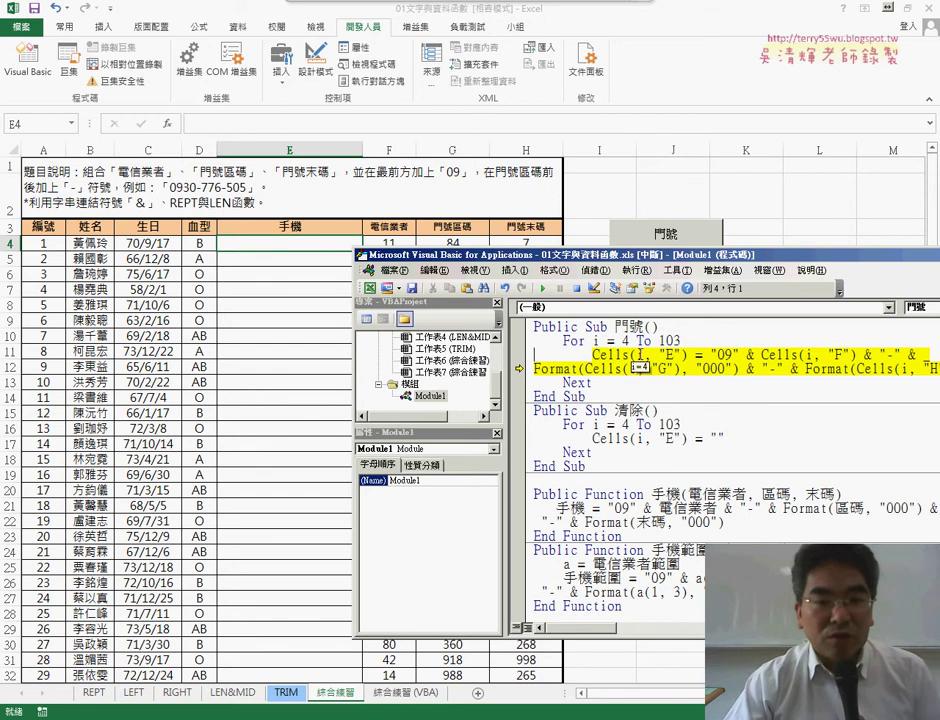
drag(714, 255, 434, 258)
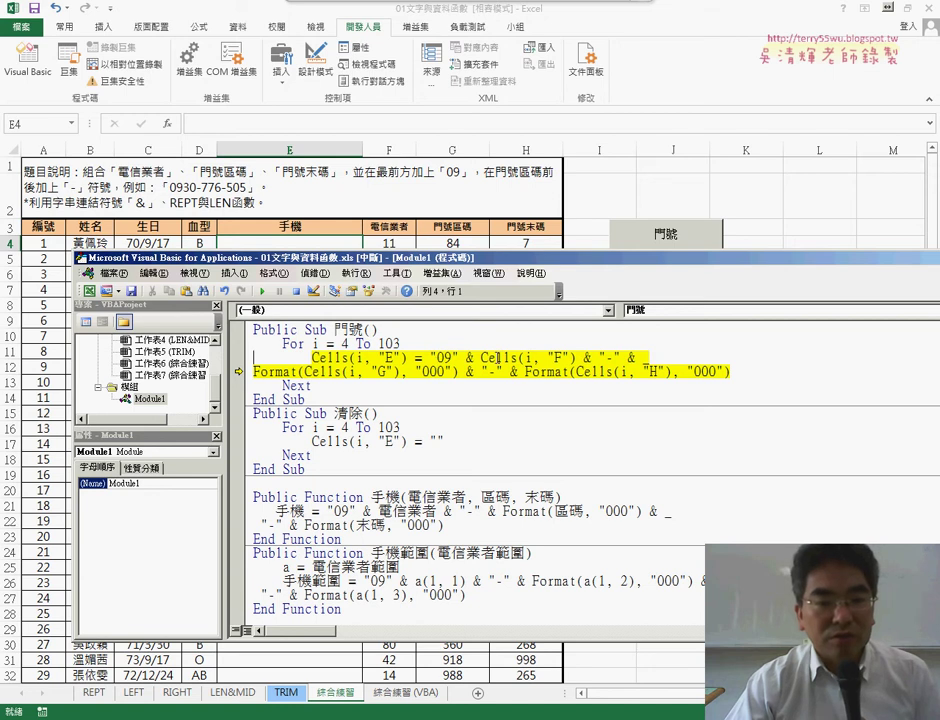
mouse_move(498, 358)
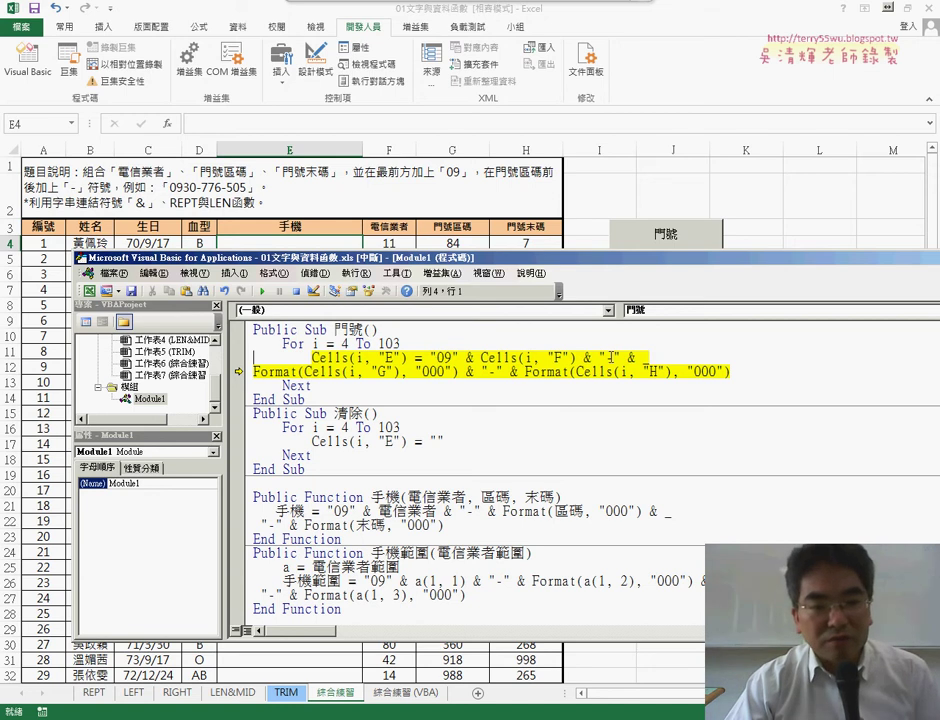
mouse_move(312, 372)
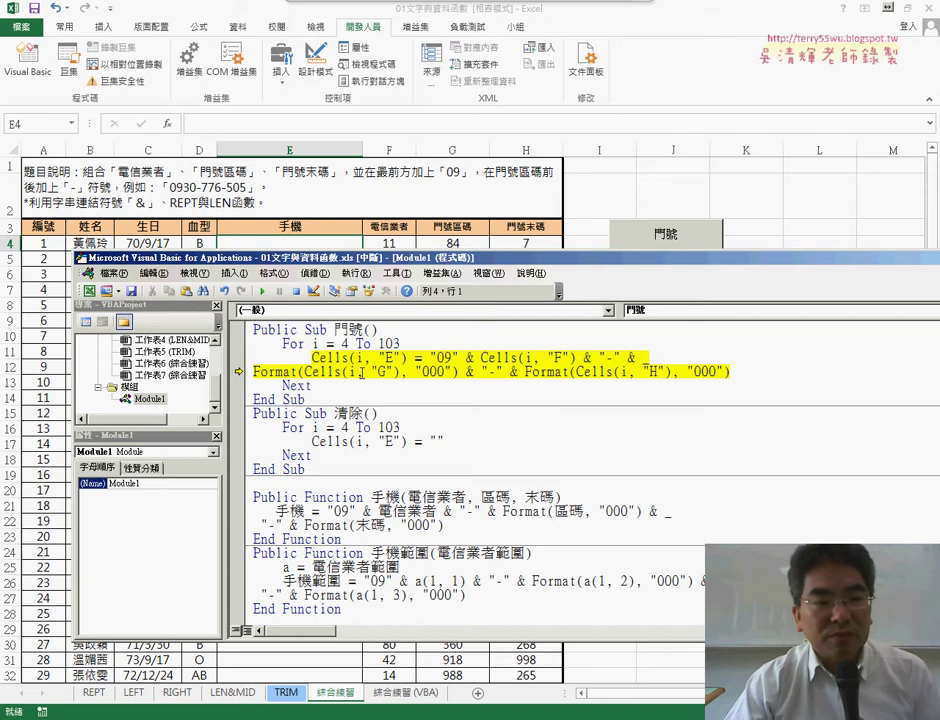
mouse_move(283, 371)
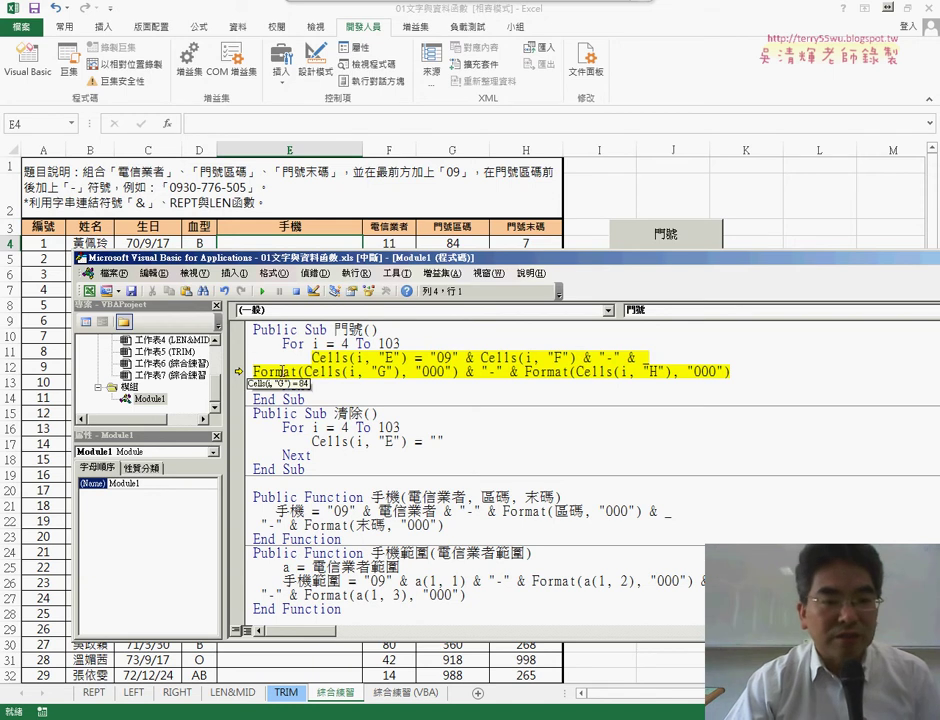
mouse_move(570, 372)
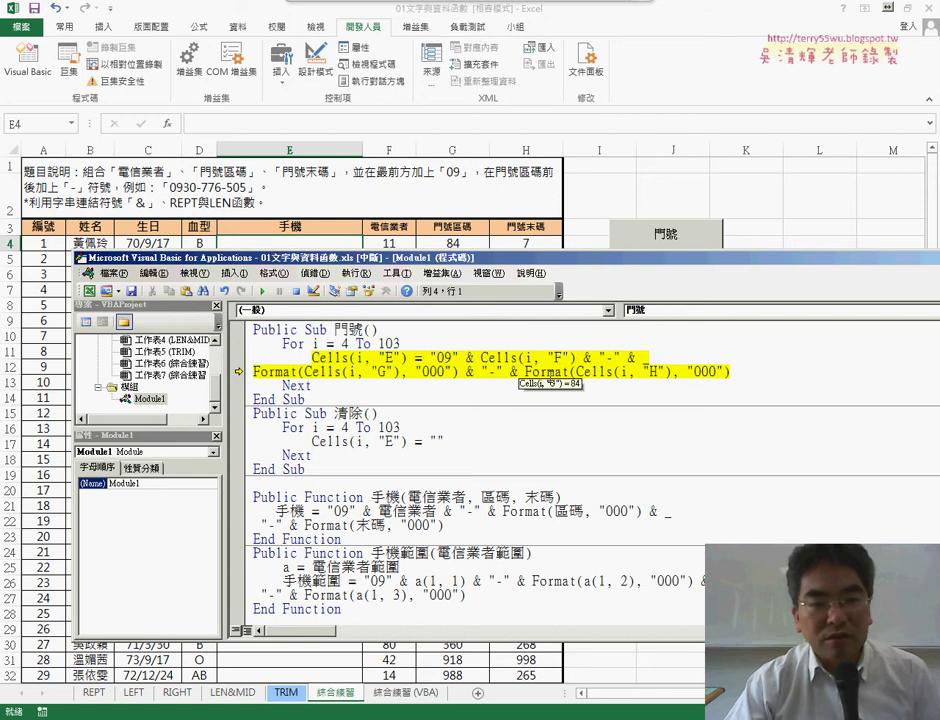
mouse_move(608, 372)
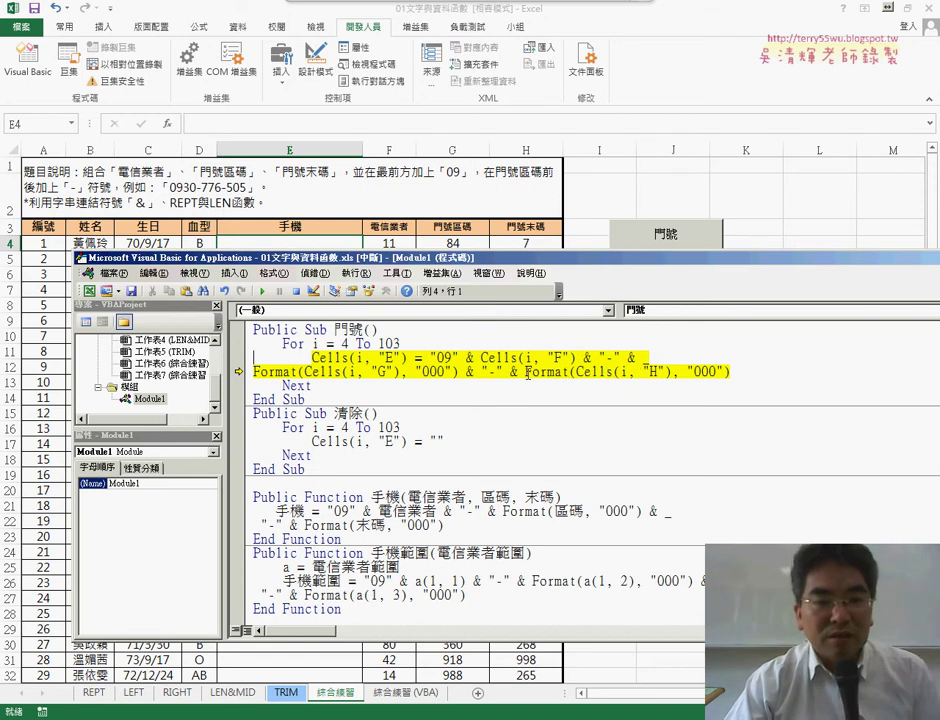
Highlight the phone-number expression from "09" onward, then move the code window so column E shows
drag(730, 372, 430, 358)
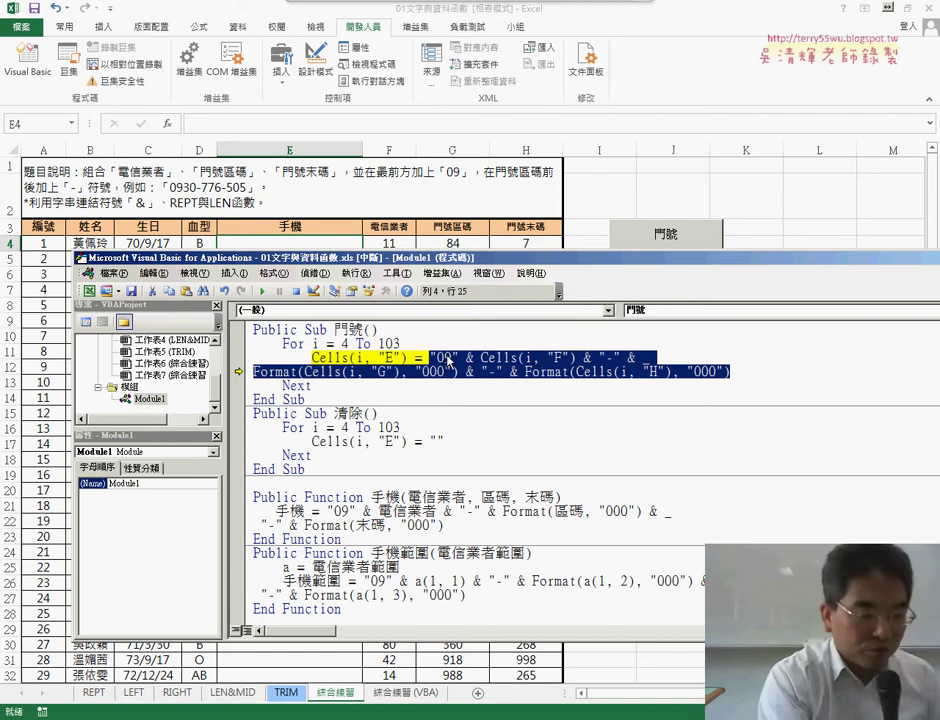
drag(452, 364, 390, 376)
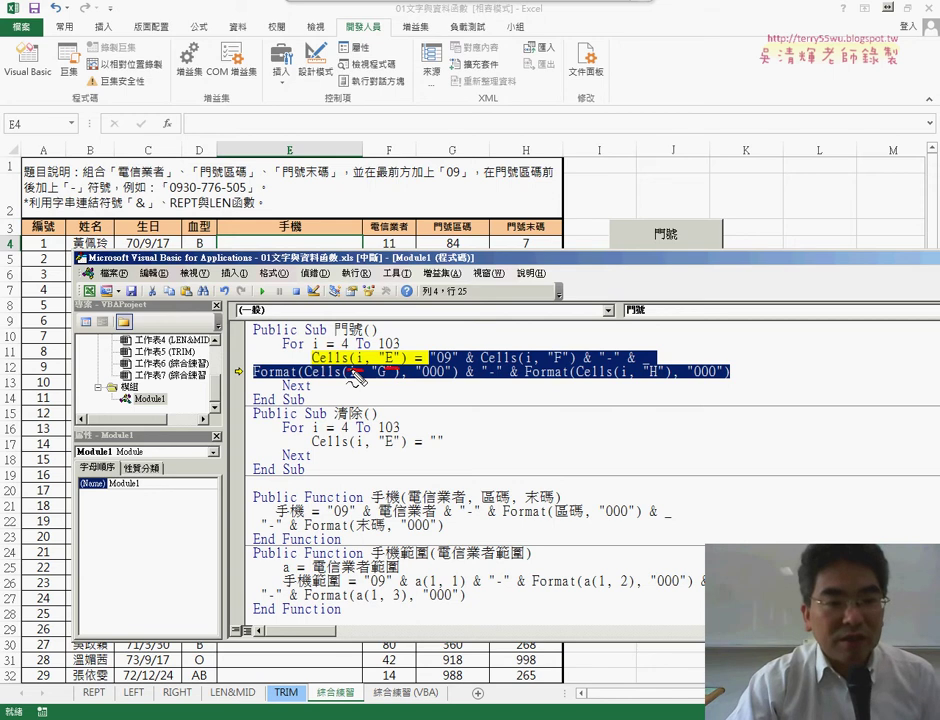
drag(470, 340, 418, 357)
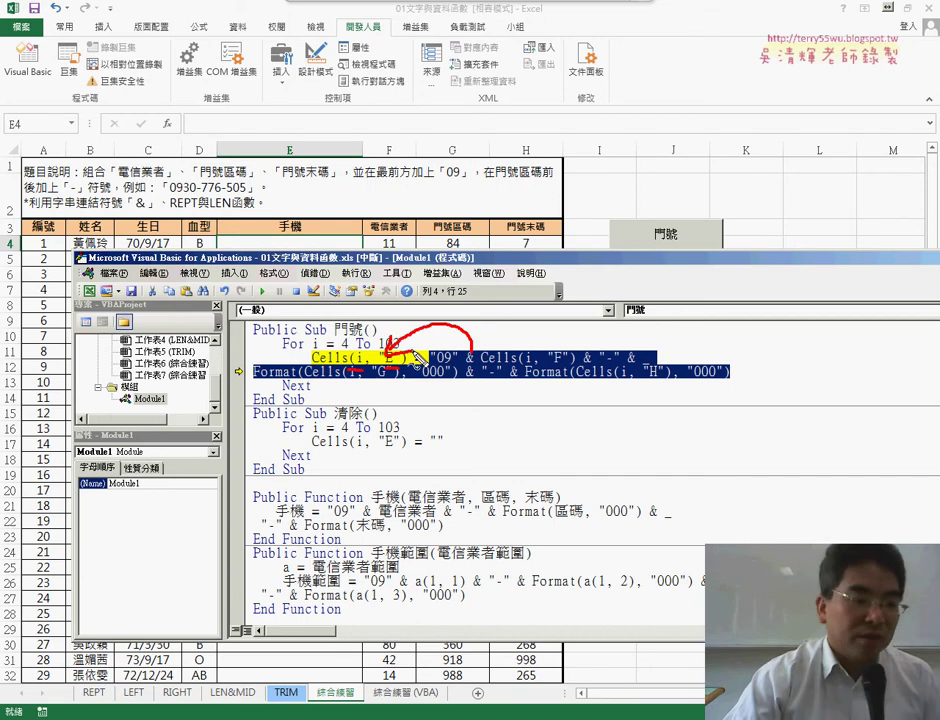
click(413, 350)
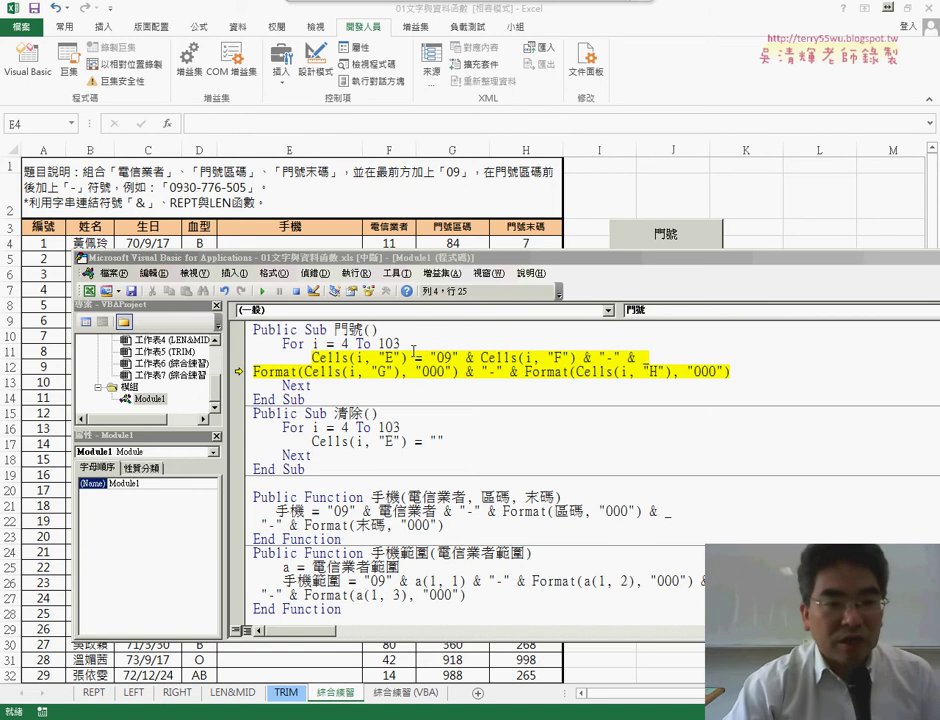
click(448, 259)
drag(446, 262, 562, 291)
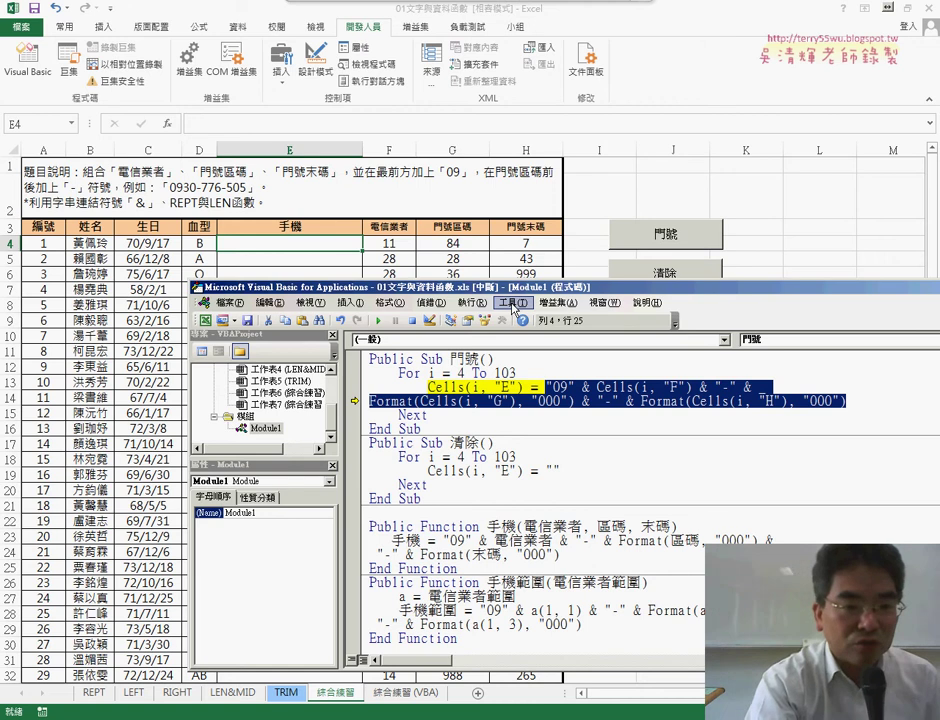
key(F8)
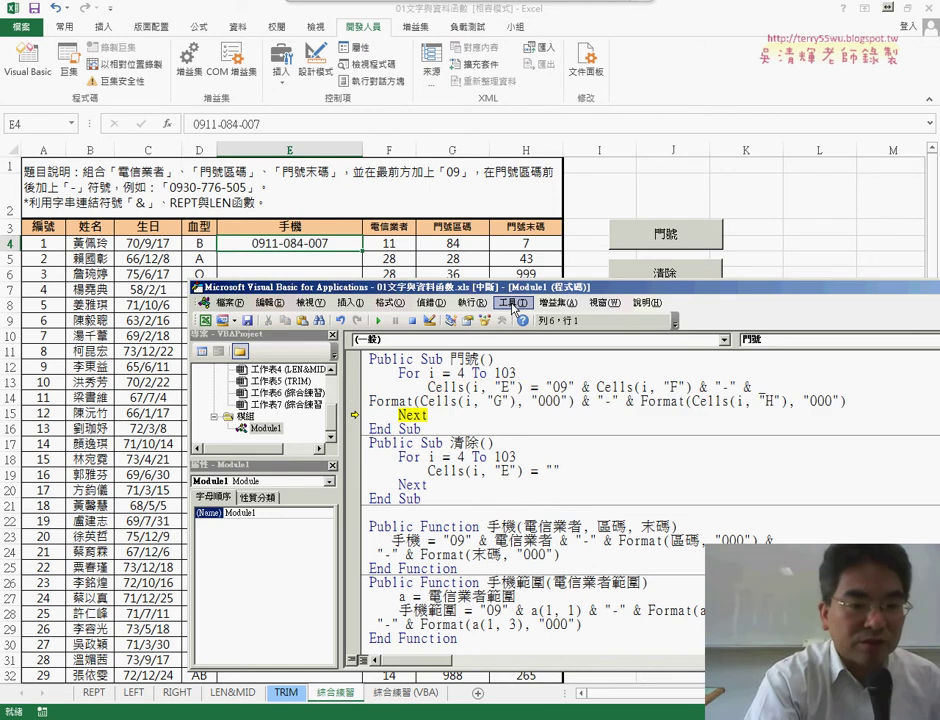
key(F8)
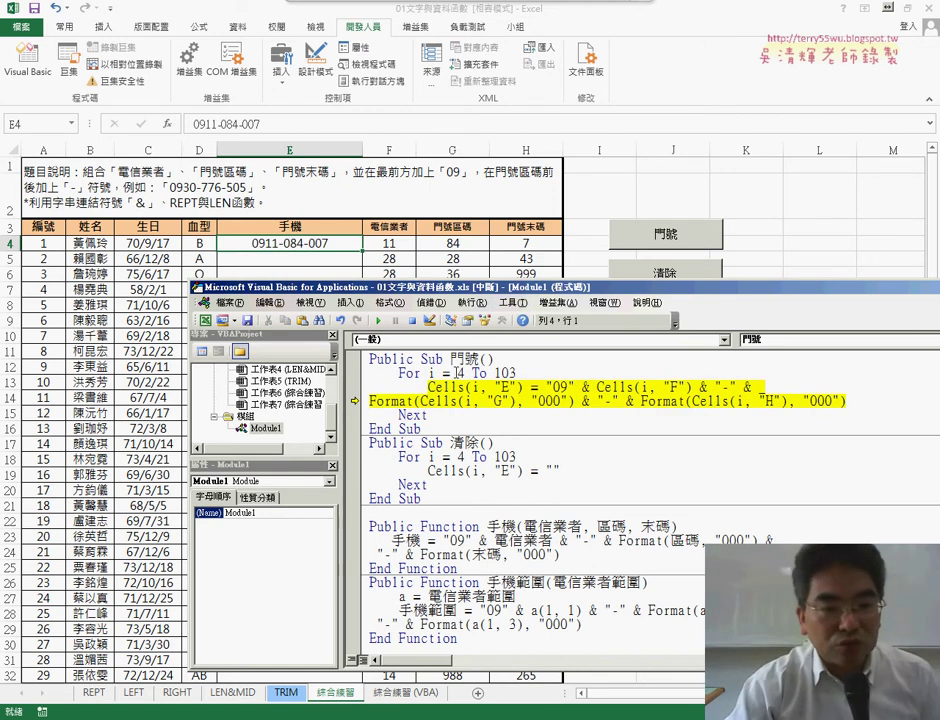
mouse_move(432, 372)
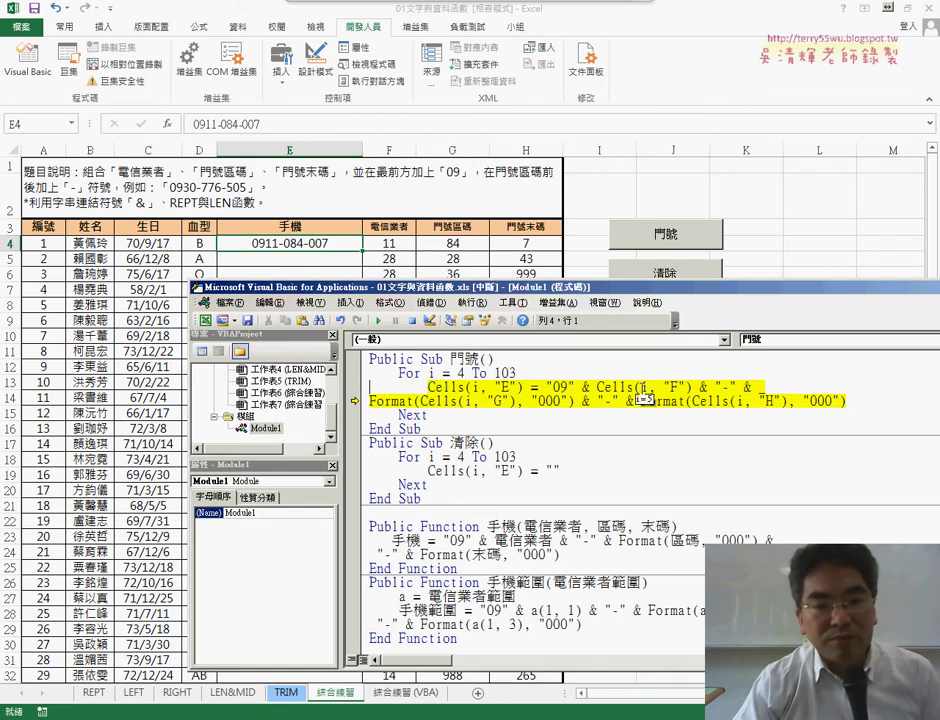
mouse_move(606, 387)
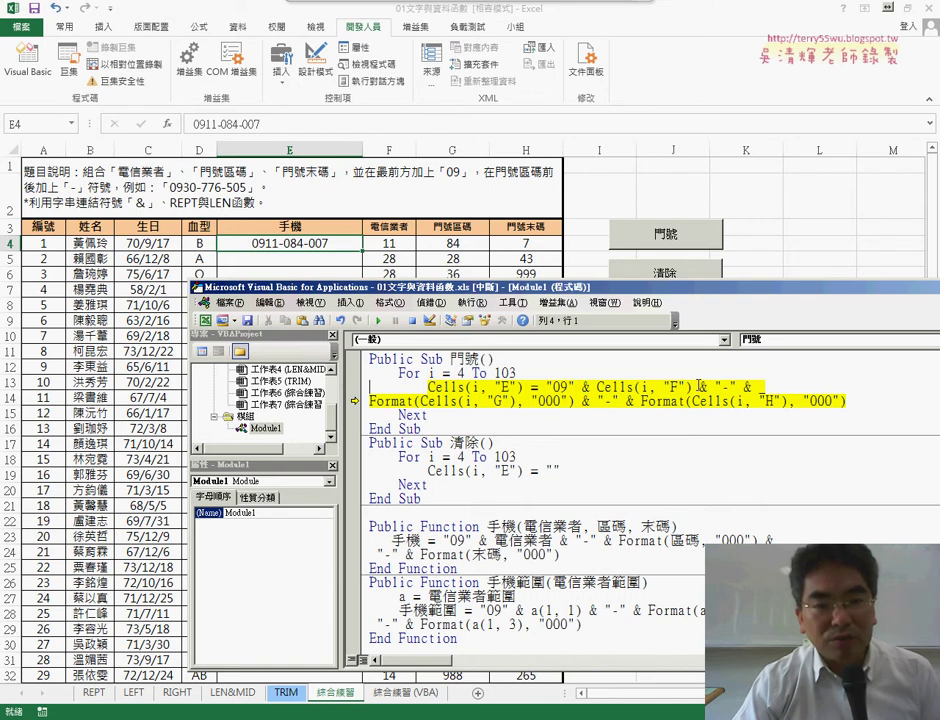
mouse_move(438, 400)
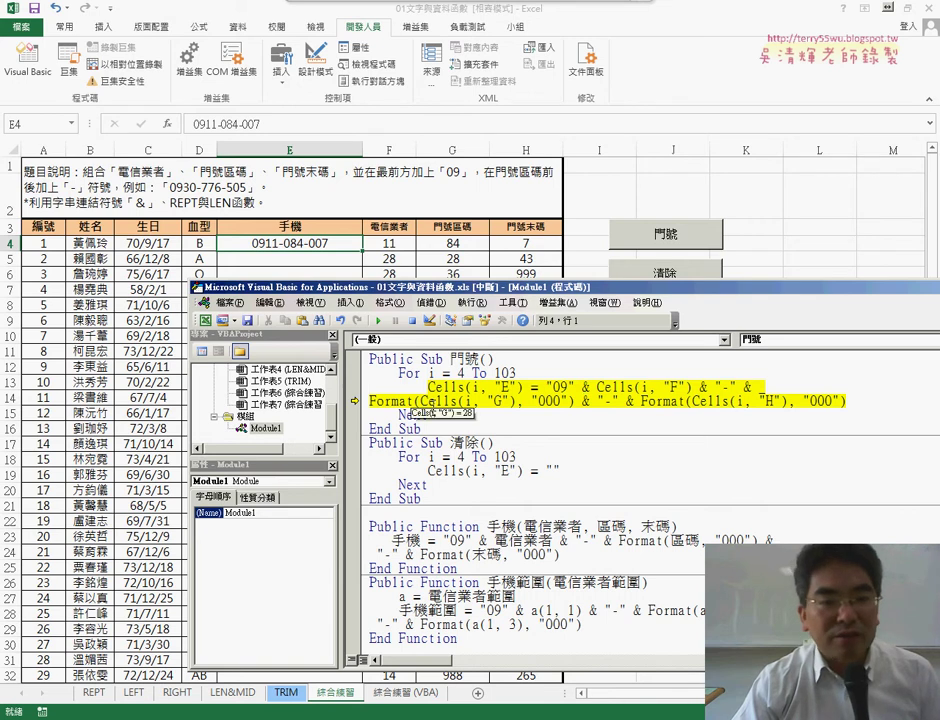
click(660, 401)
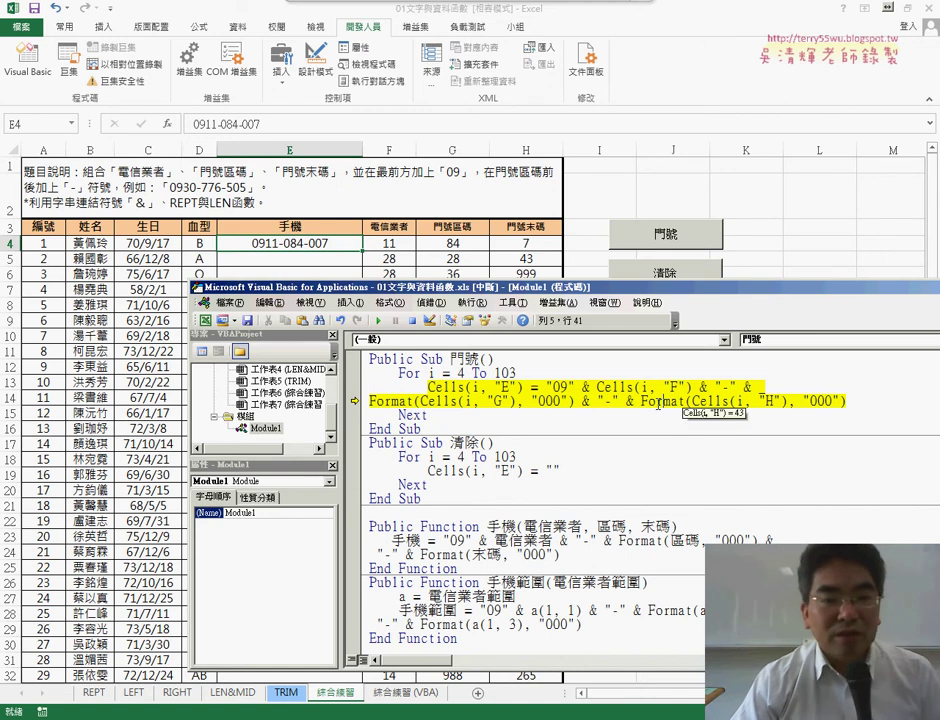
drag(546, 386, 848, 401)
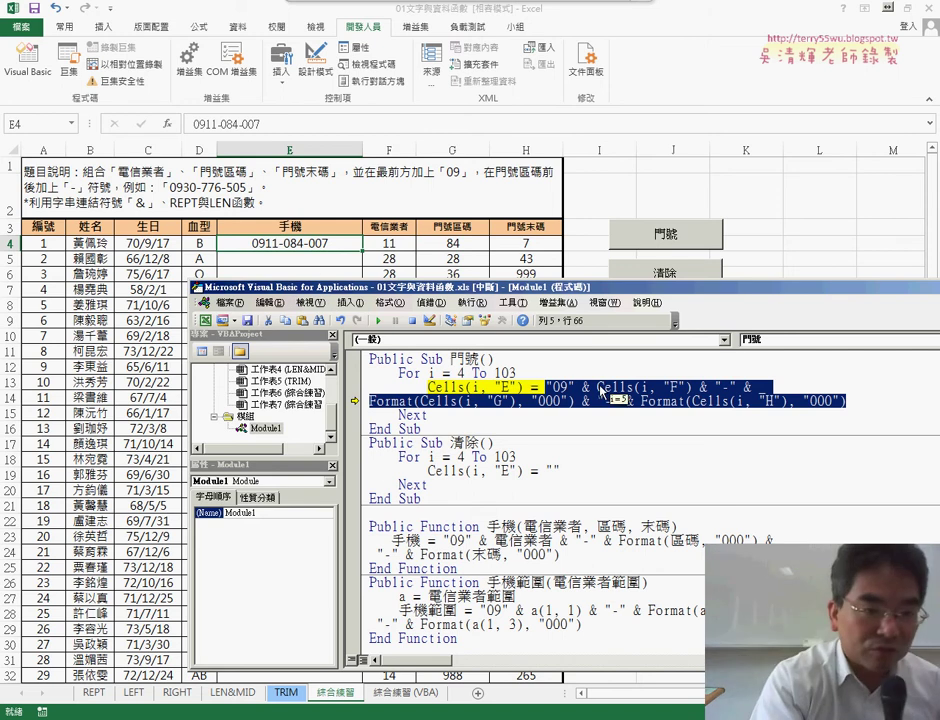
key(F8)
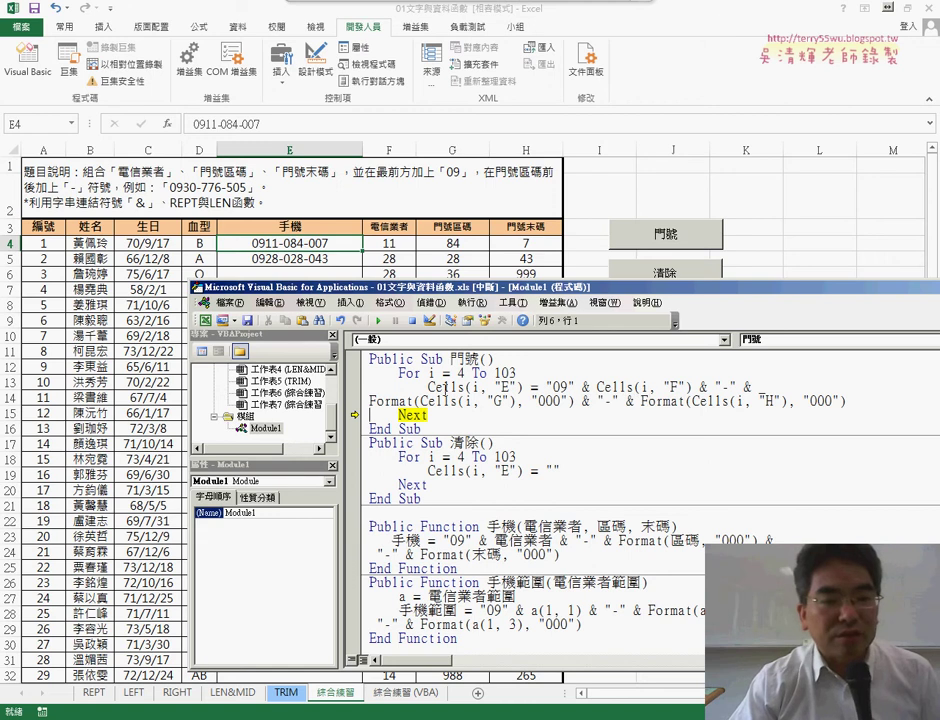
double_click(445, 387)
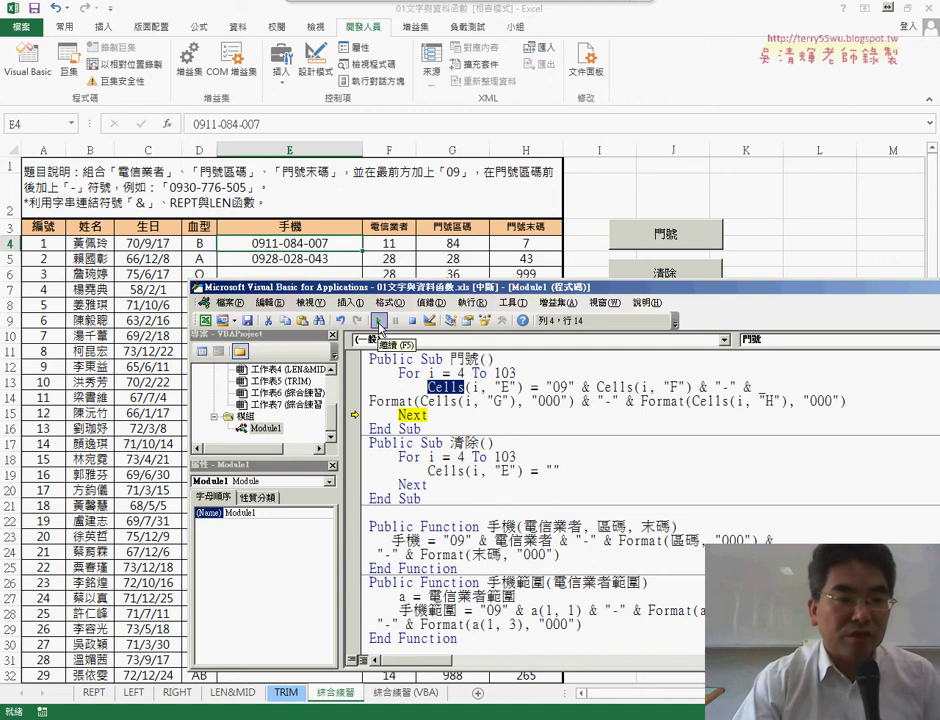
Step 門號 to fill E6, then run it to completion with F5 to fill the 手機 column
click(380, 322)
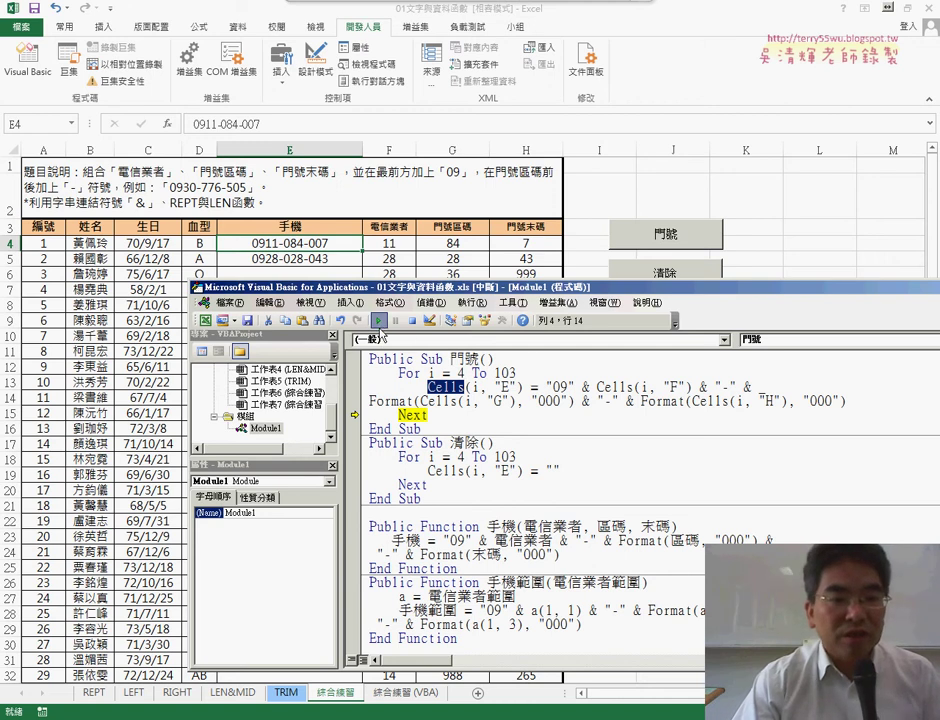
click(470, 387)
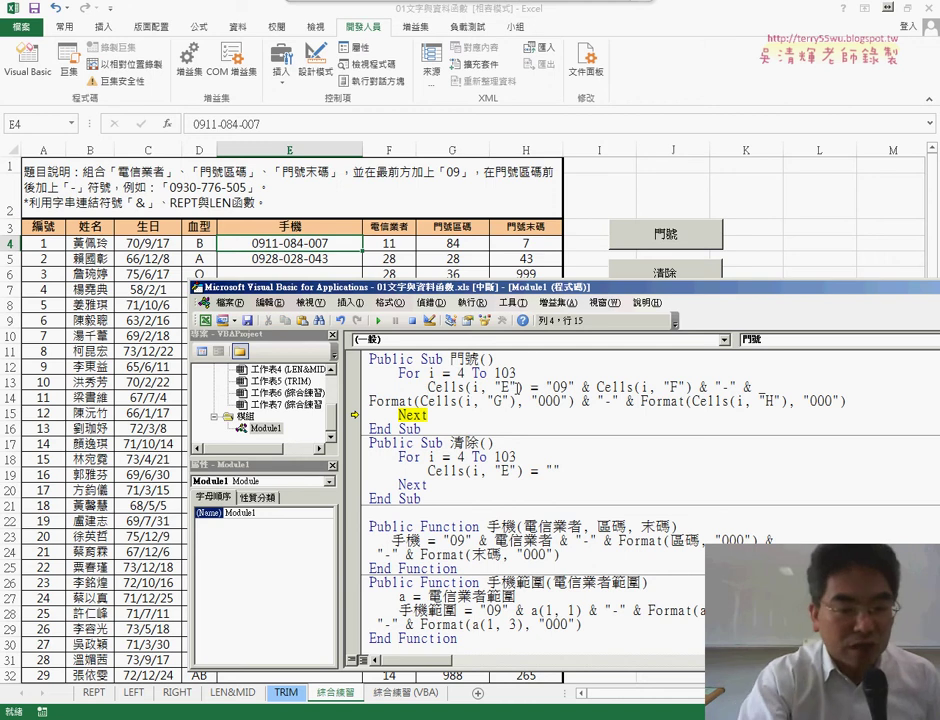
key(F8)
key(ctrl+F8)
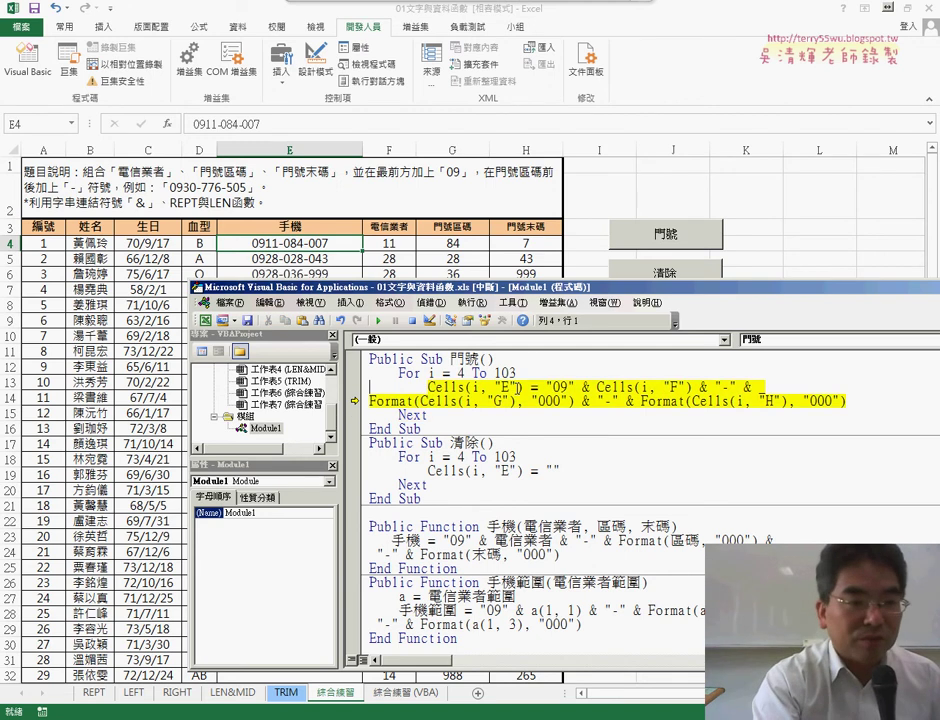
key(F8)
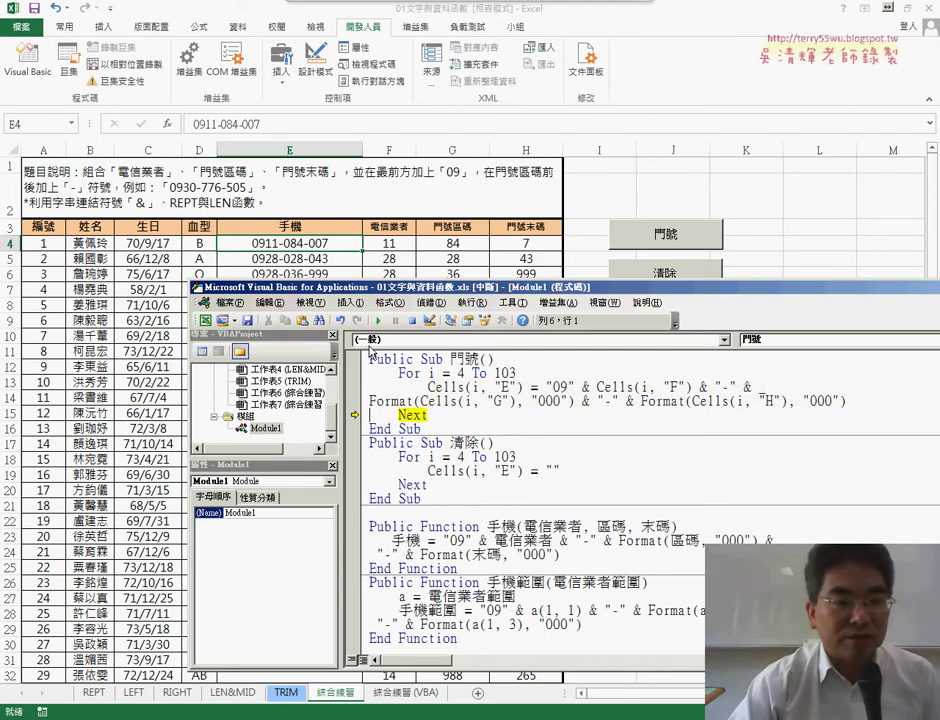
key(F5)
Move the code window aside and begin stepping the 清除 macro so E4 is cleared
drag(390, 295, 540, 205)
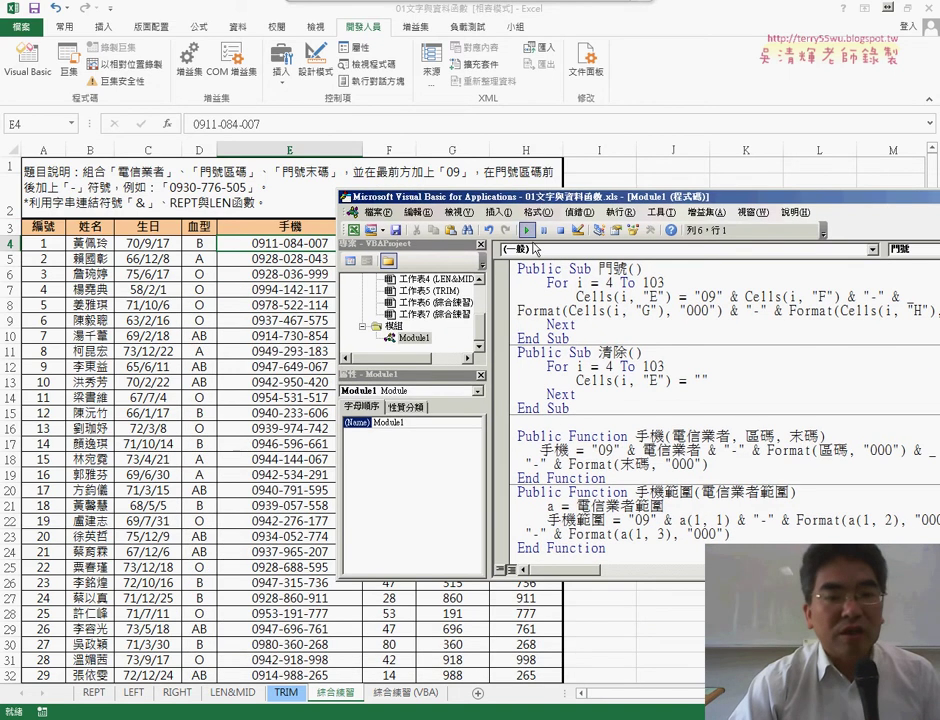
click(705, 383)
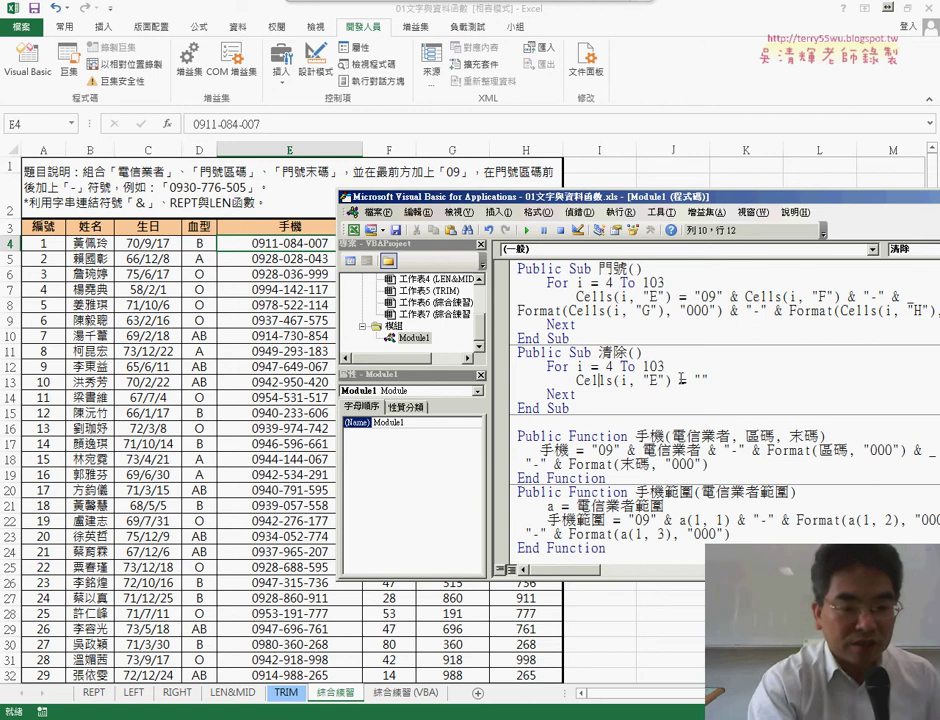
key(ctrl+F8)
Let the 清除 macro finish emptying the 手機 column, then move the code window up and left
key(F8)
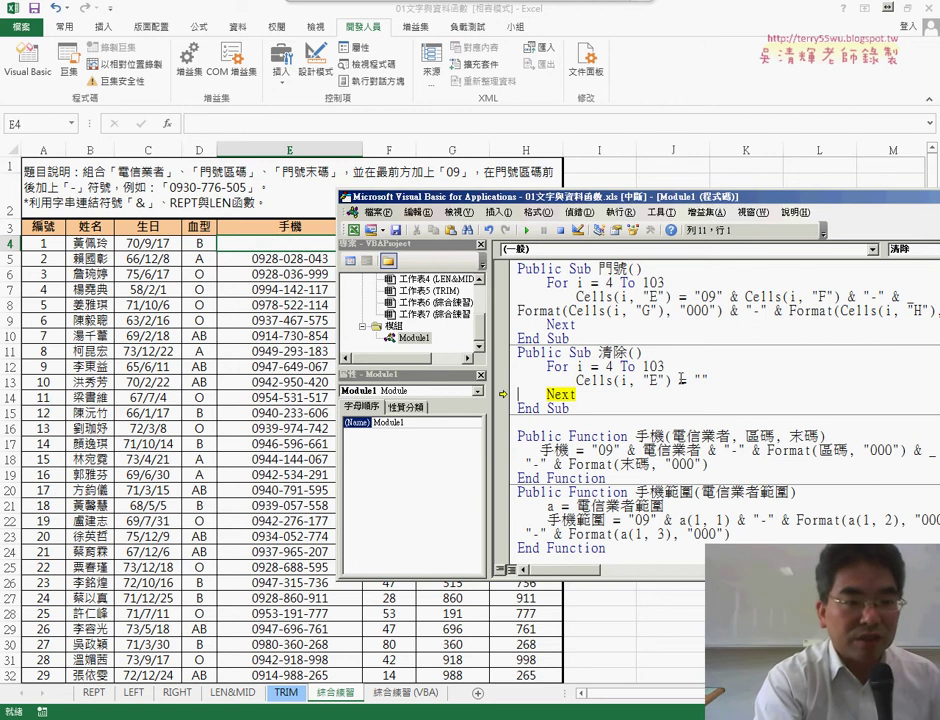
key(F8)
key(F8)
key(F8)
key(F8)
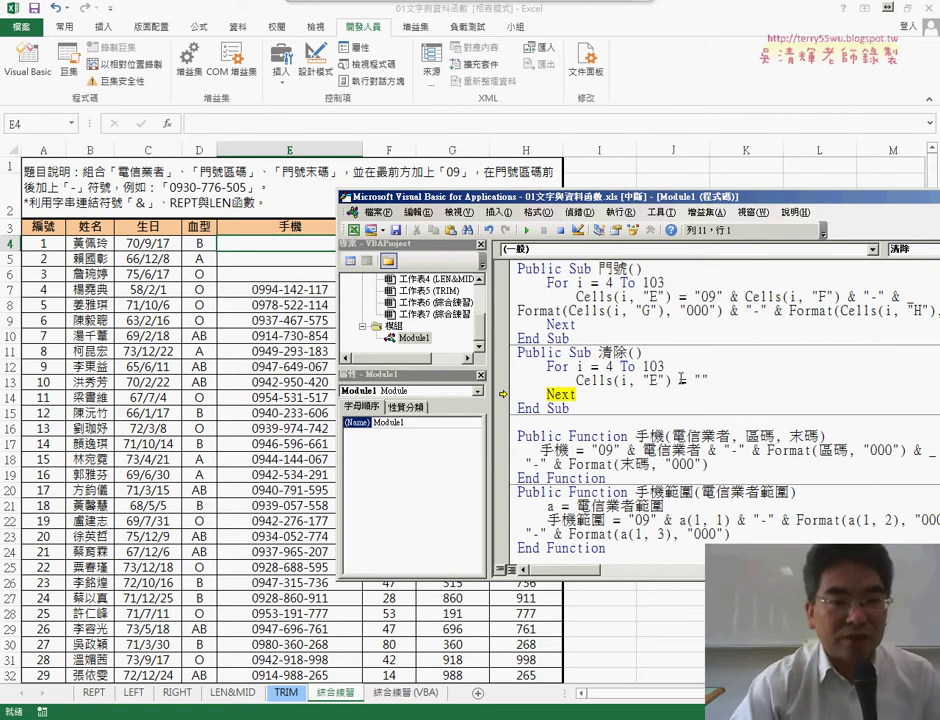
click(558, 230)
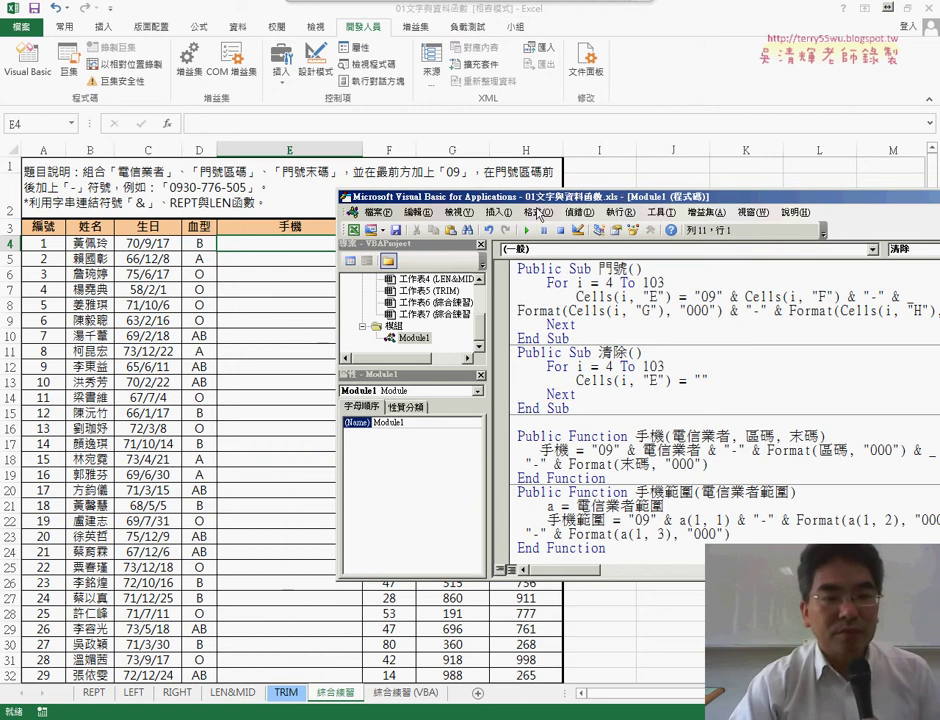
mouse_move(552, 196)
mouse_down()
mouse_move(492, 265)
mouse_move(347, 330)
mouse_up()
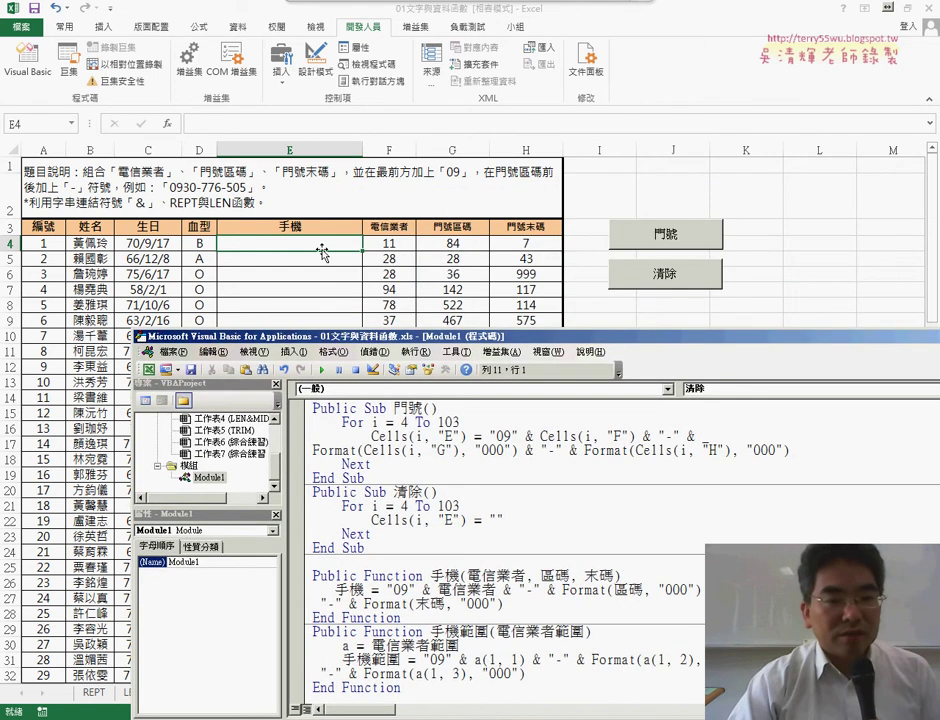
drag(431, 341, 340, 293)
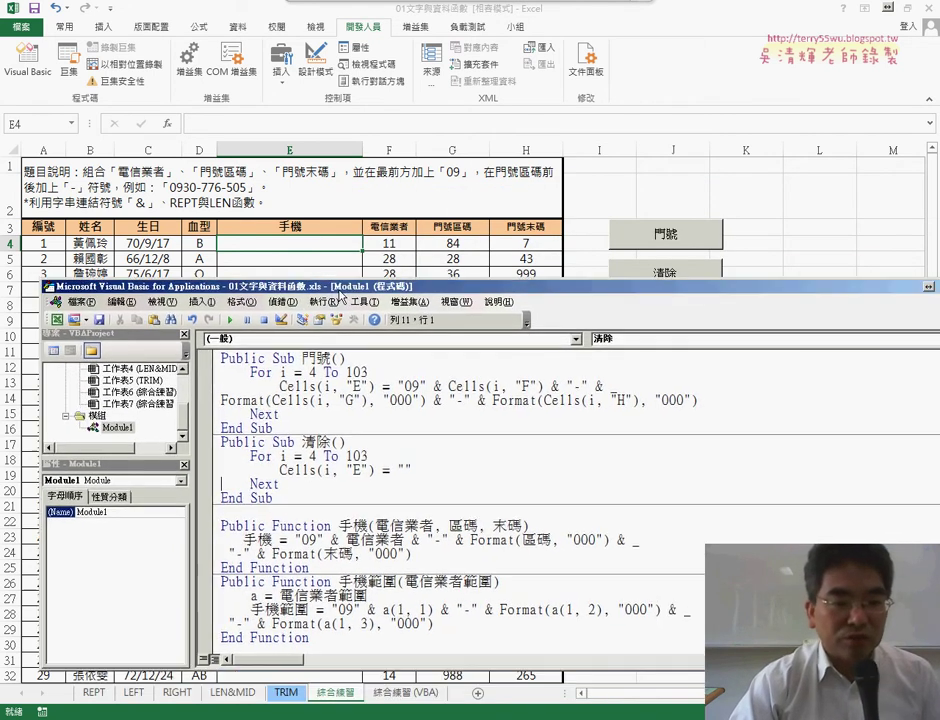
Click into the 手機 function and the 門號 macro code, then open the Debug menu
click(303, 525)
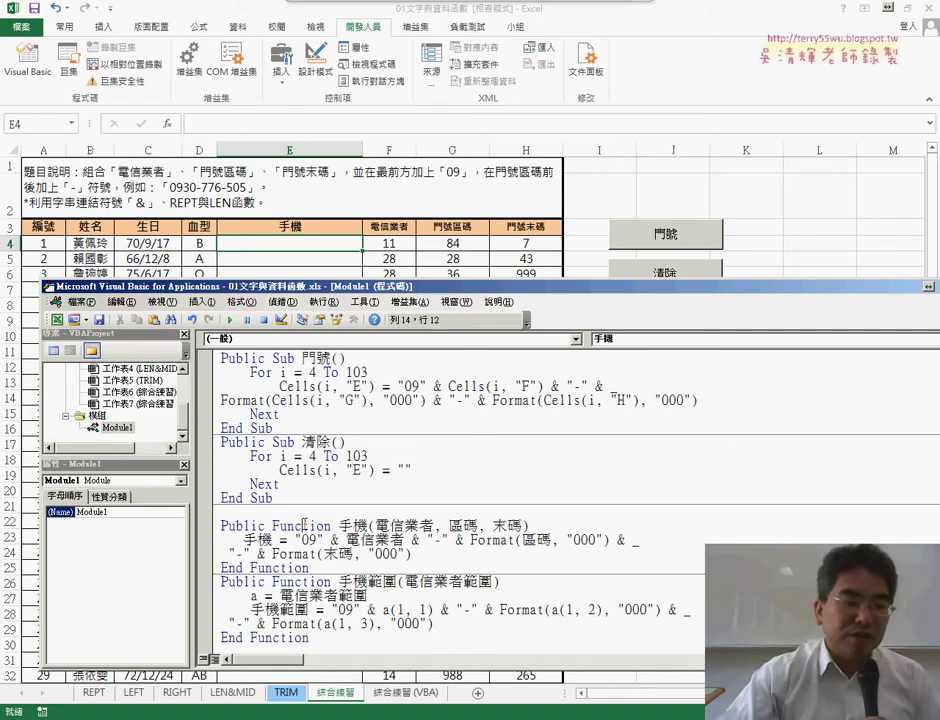
click(383, 386)
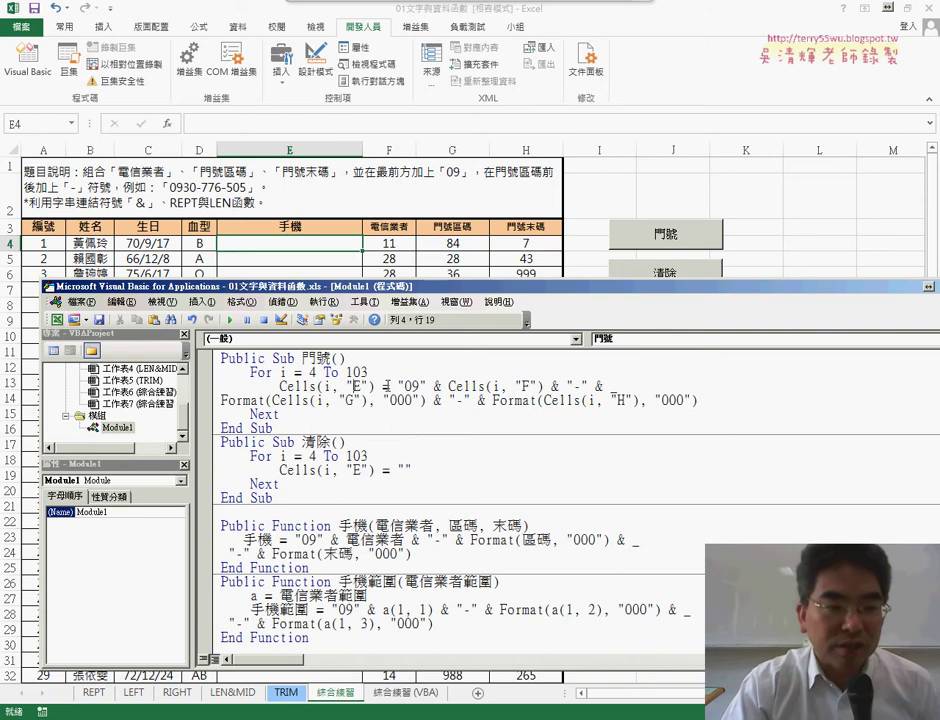
click(282, 301)
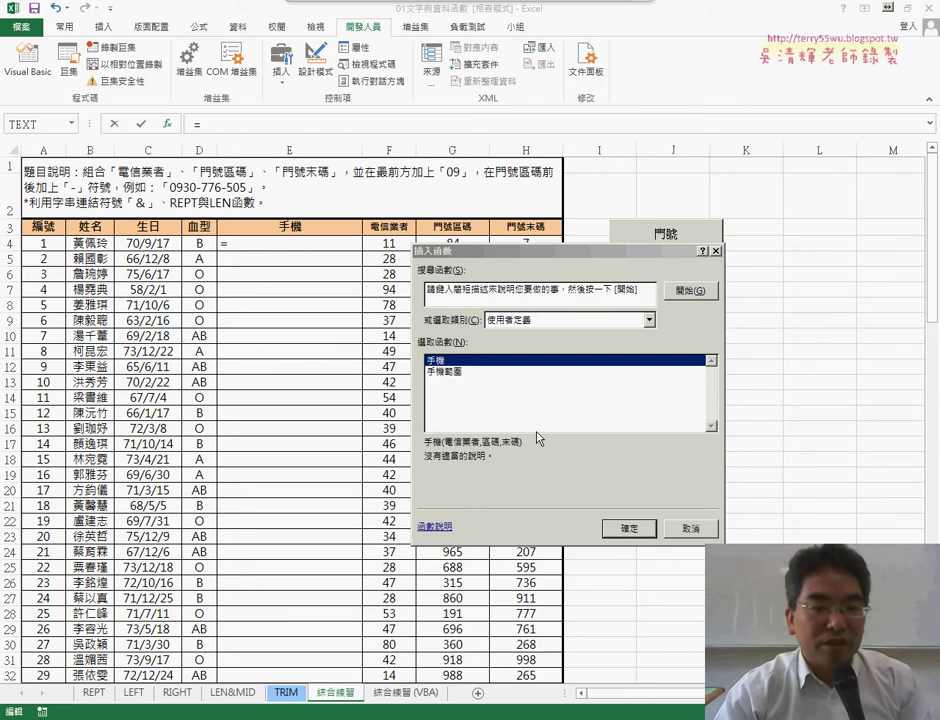
click(627, 528)
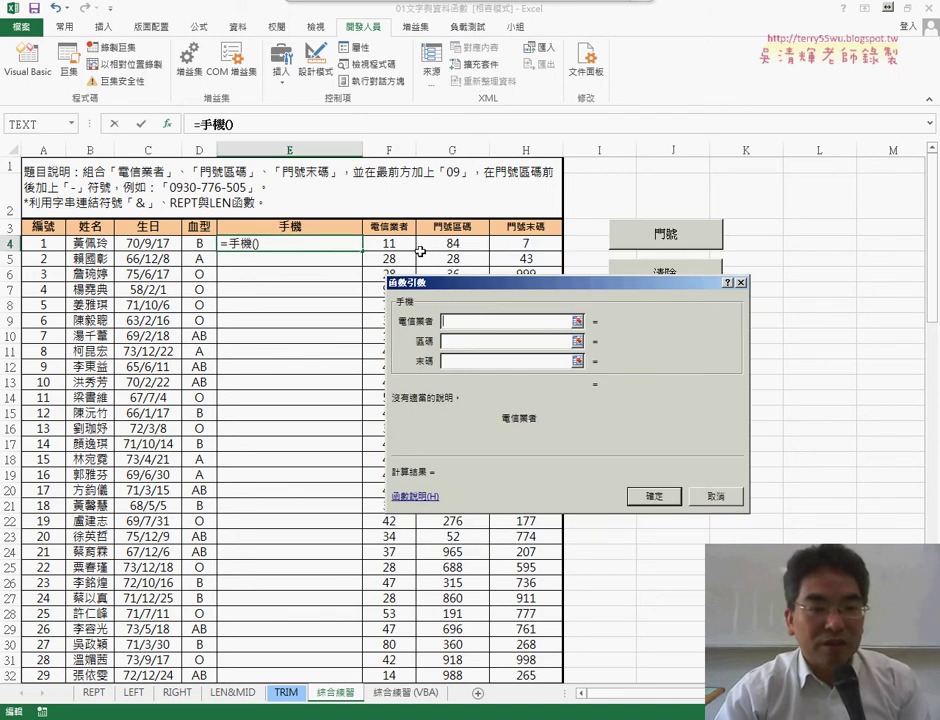
click(395, 244)
click(460, 341)
click(452, 245)
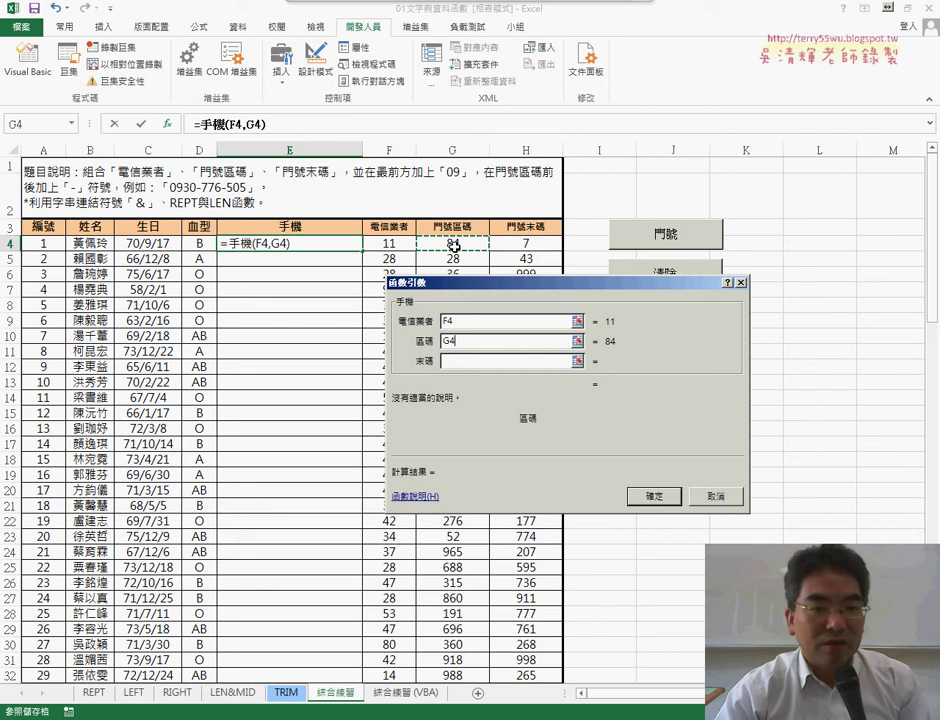
click(480, 361)
click(536, 246)
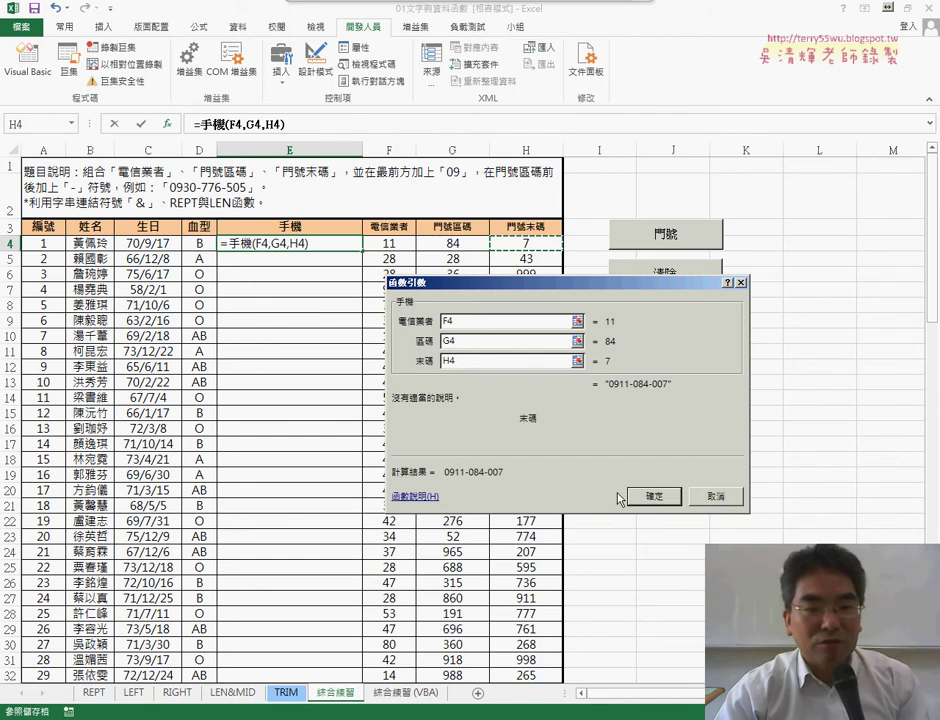
click(652, 497)
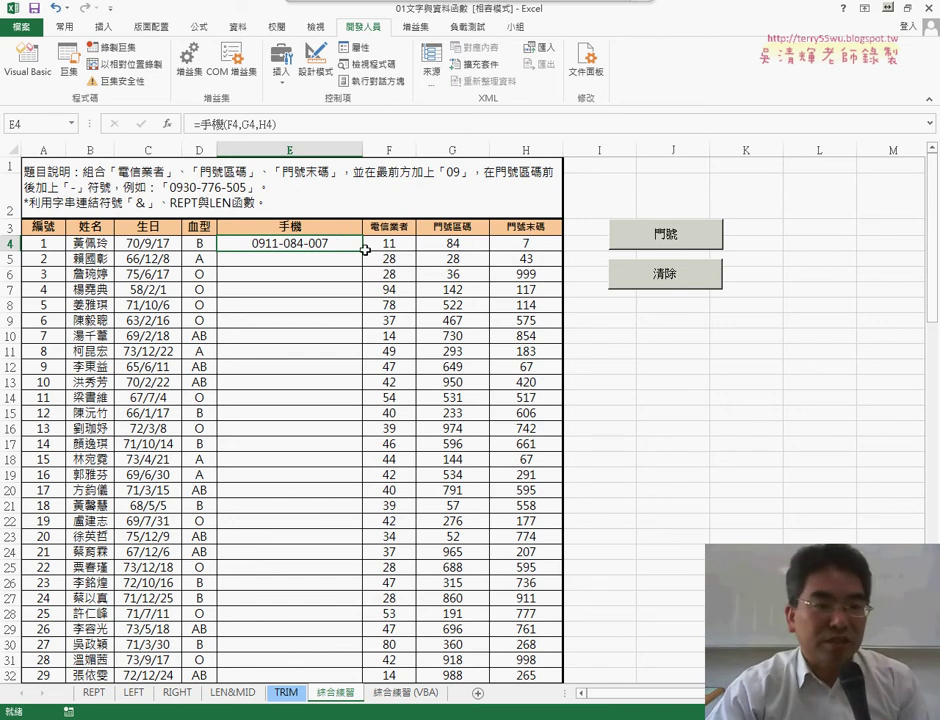
double_click(363, 251)
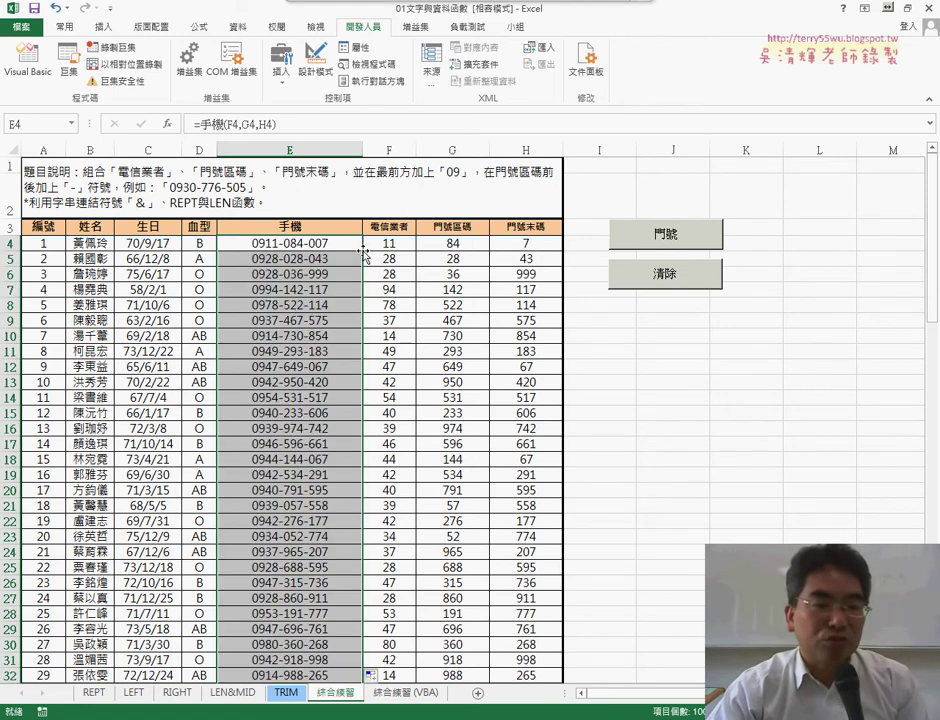
Clear the phone numbers from E4:E32 and dismiss the function picker for E4
click(662, 288)
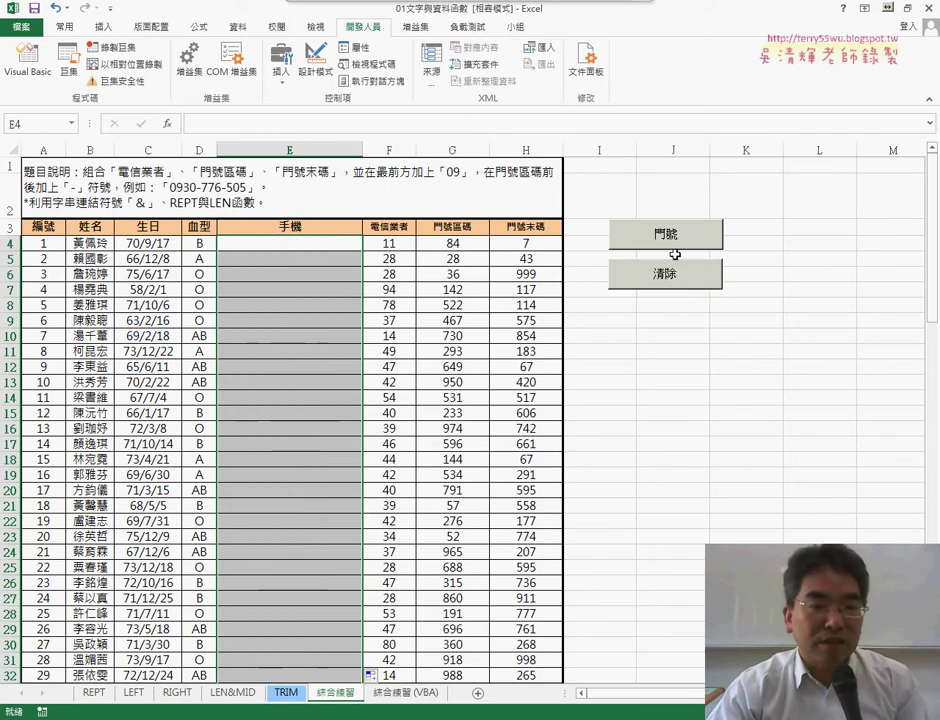
click(308, 240)
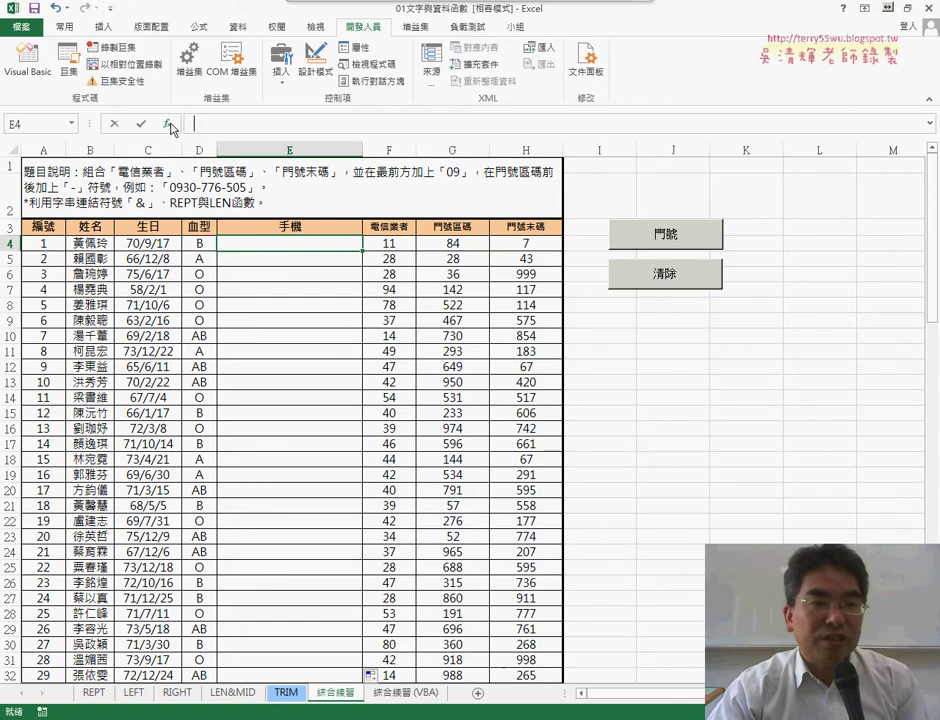
click(170, 128)
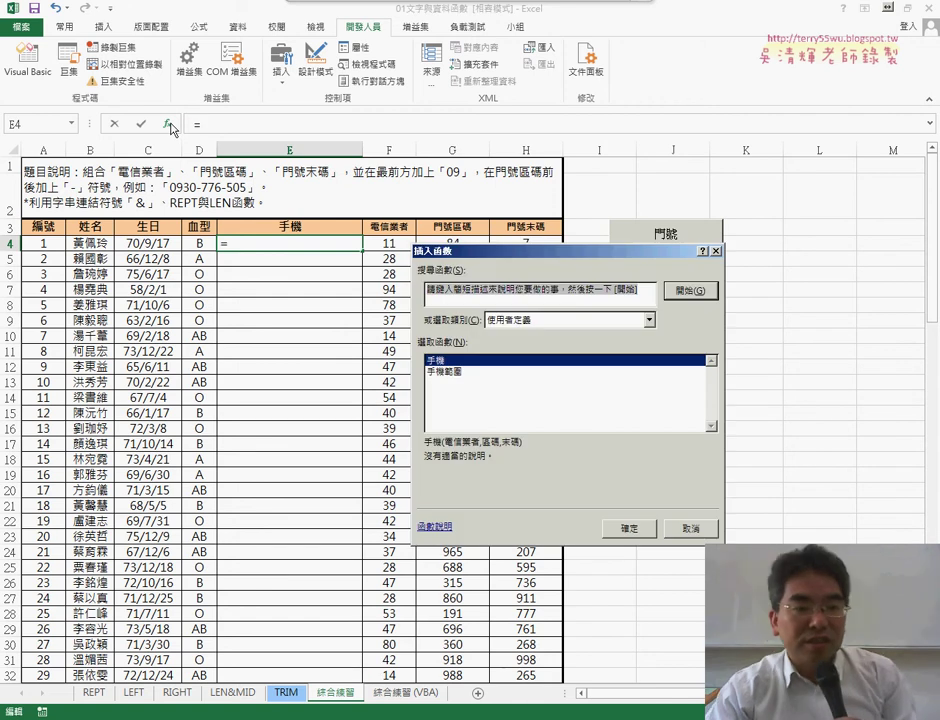
click(690, 526)
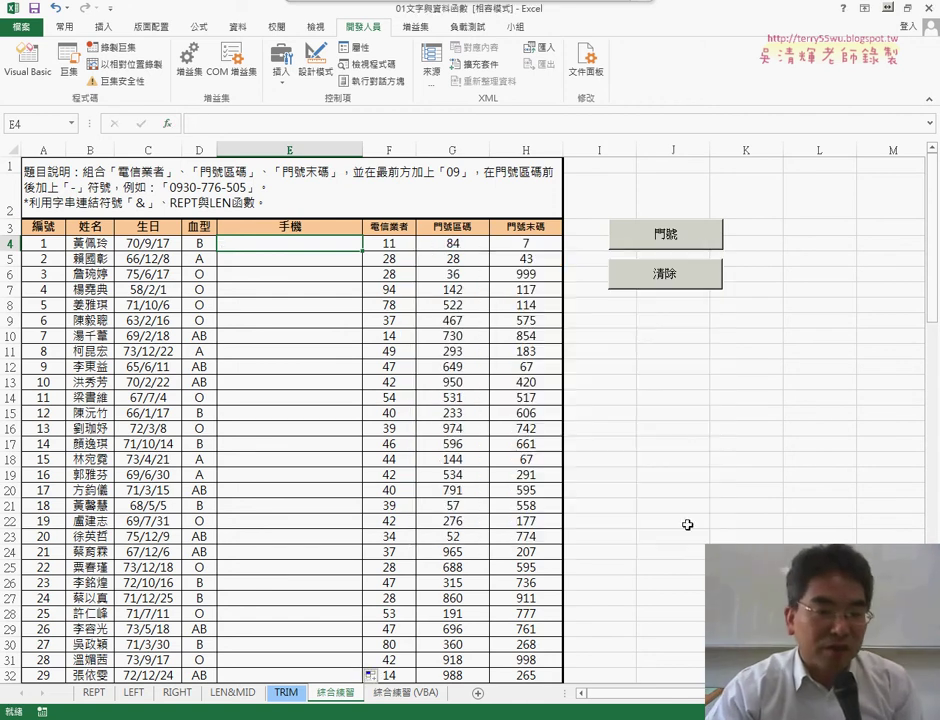
In the VBA editor, select and delete the 手機 and 手機範圍 functions from Module1
click(27, 55)
mouse_move(255, 272)
mouse_down()
mouse_move(315, 268)
mouse_move(383, 113)
mouse_up()
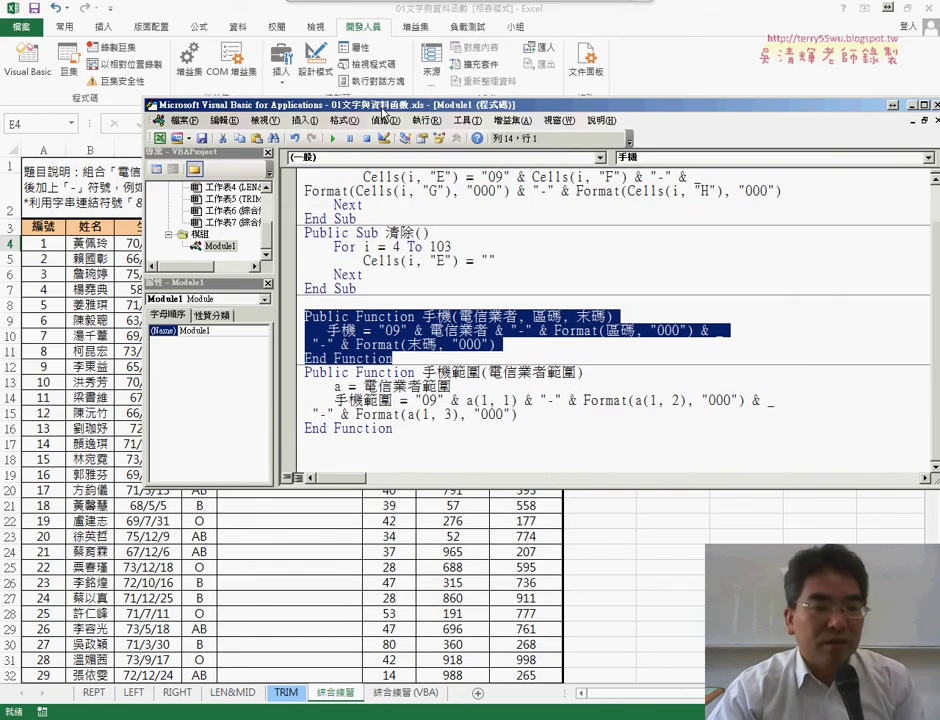
click(497, 349)
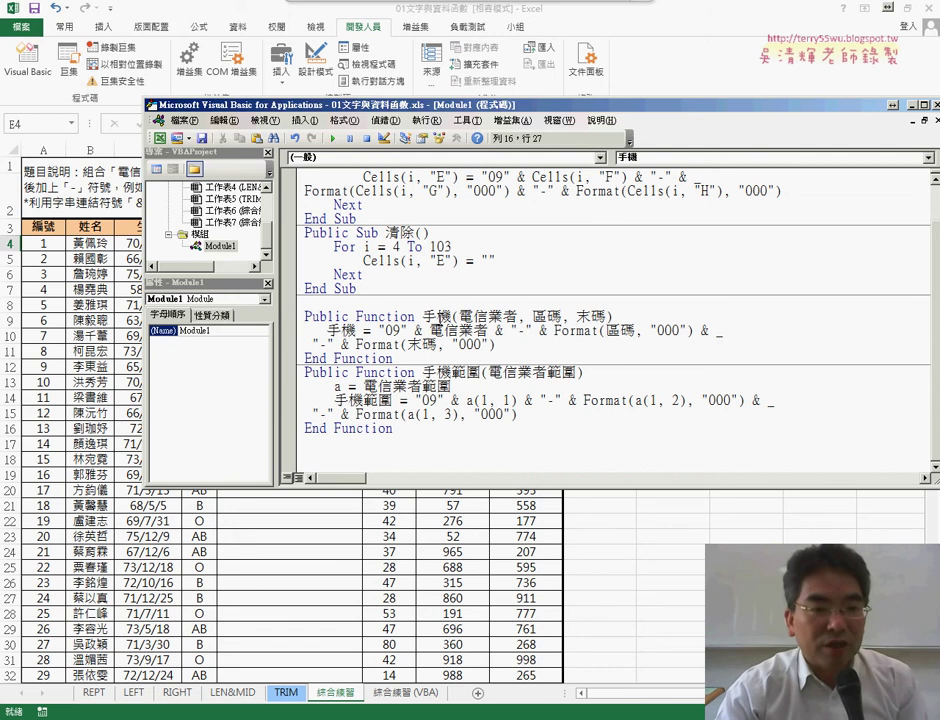
drag(421, 316, 437, 316)
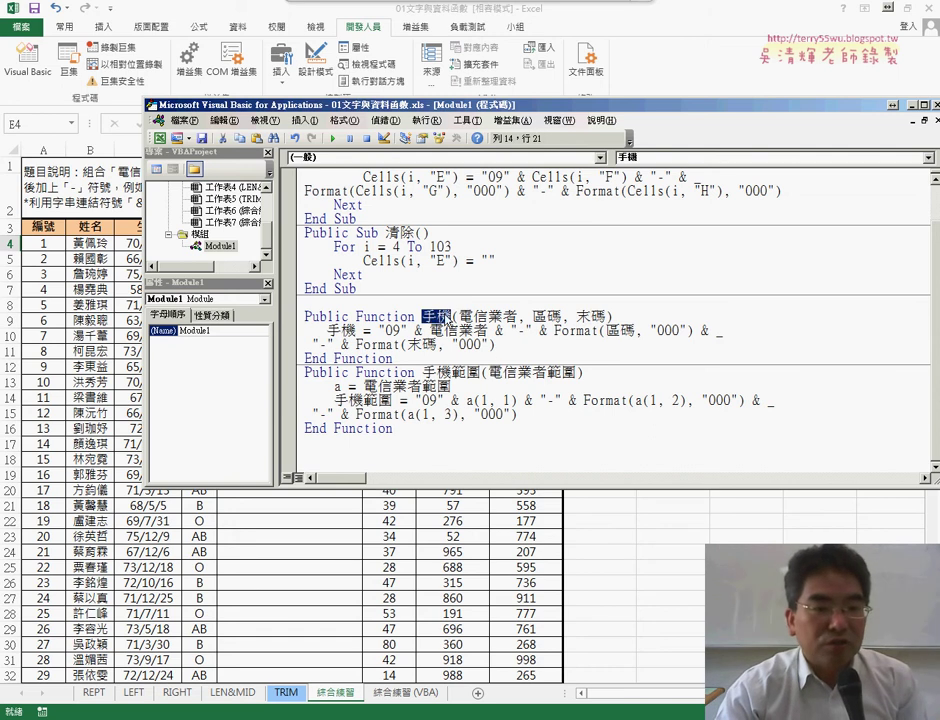
drag(407, 430, 296, 316)
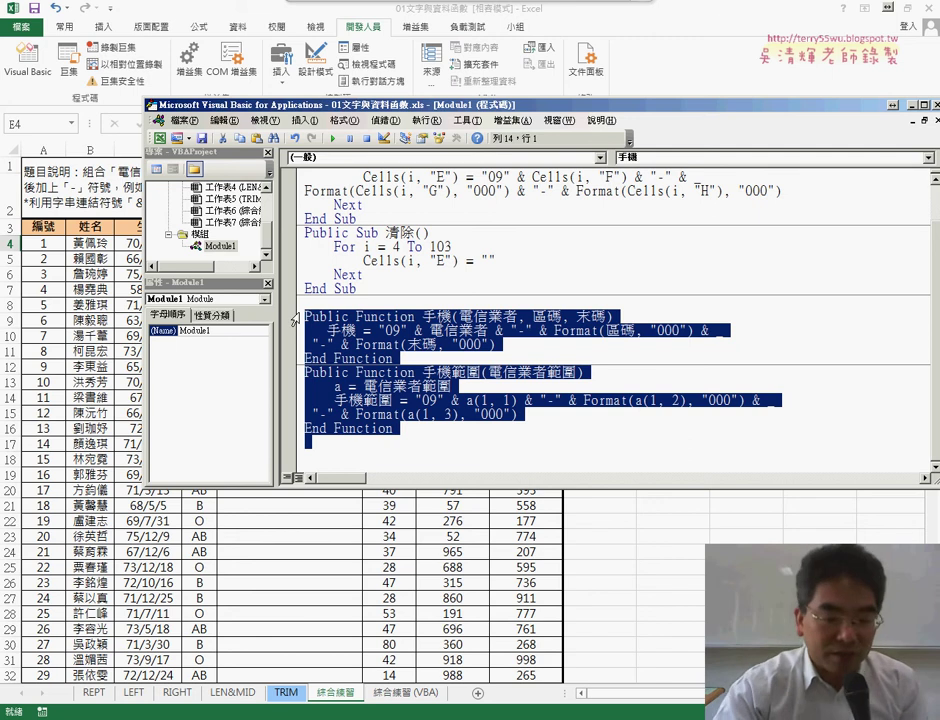
key(Delete)
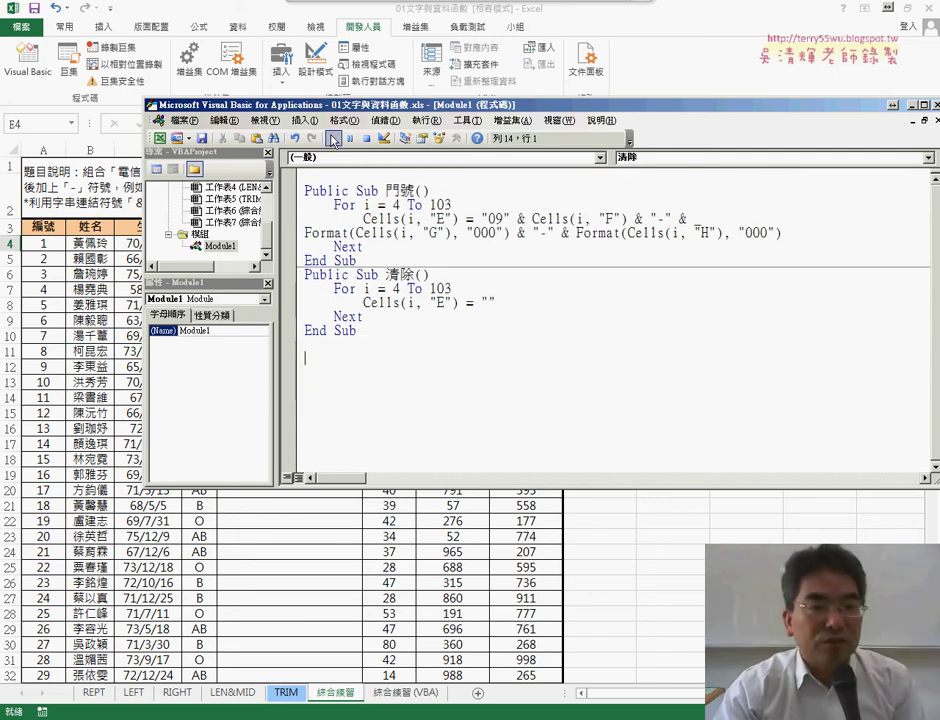
Add an empty Public Function 手機 via Insert > Procedure, then select headers F3:H3 on the sheet
click(305, 120)
click(318, 137)
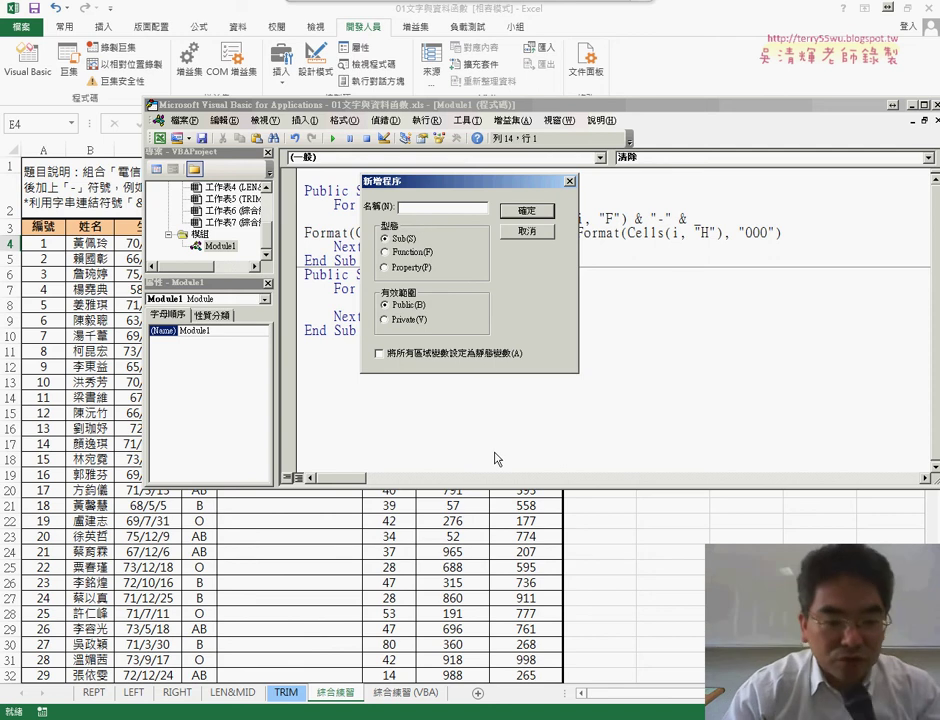
text(c)
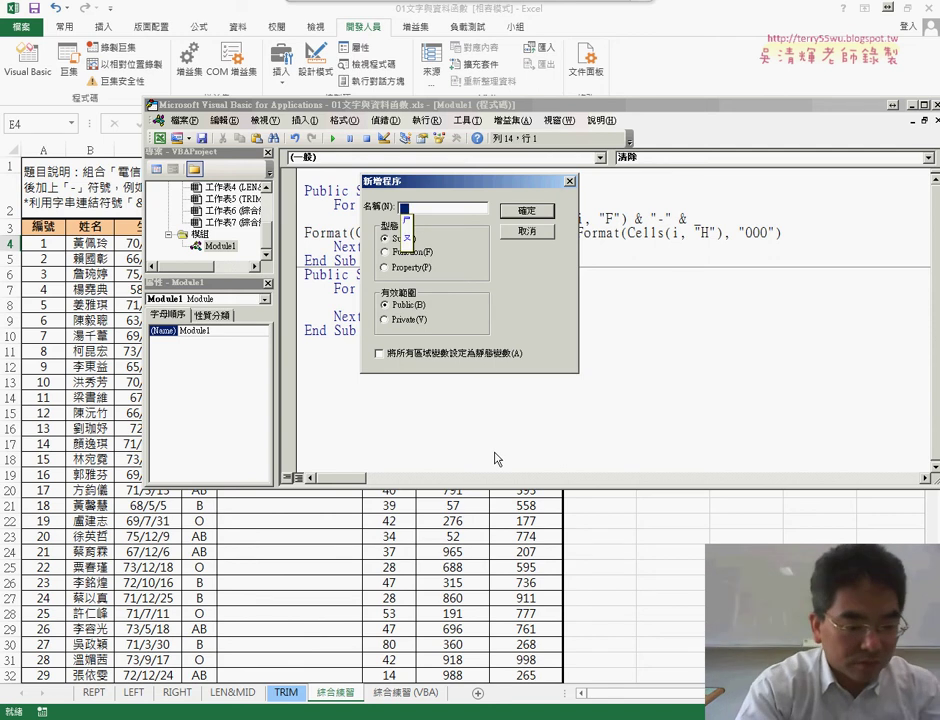
text(手機)
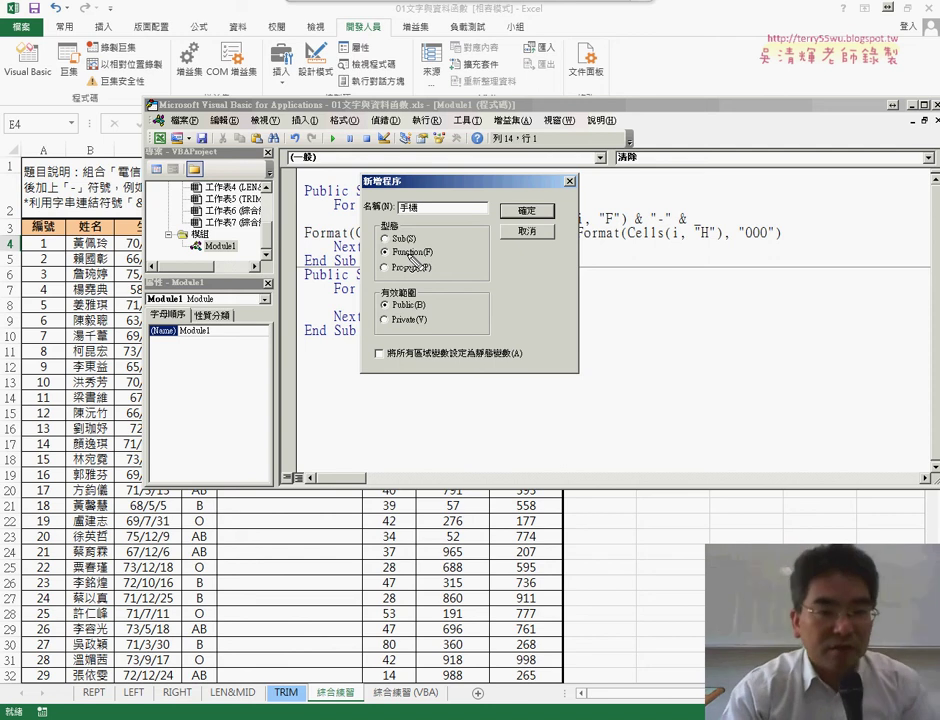
drag(424, 268, 420, 251)
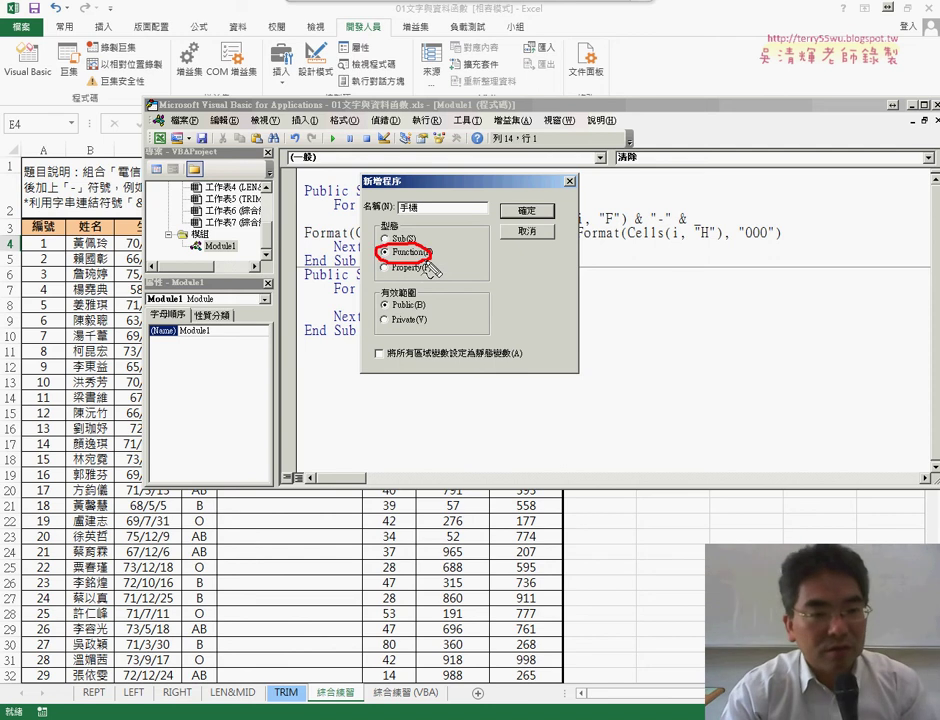
key(Escape)
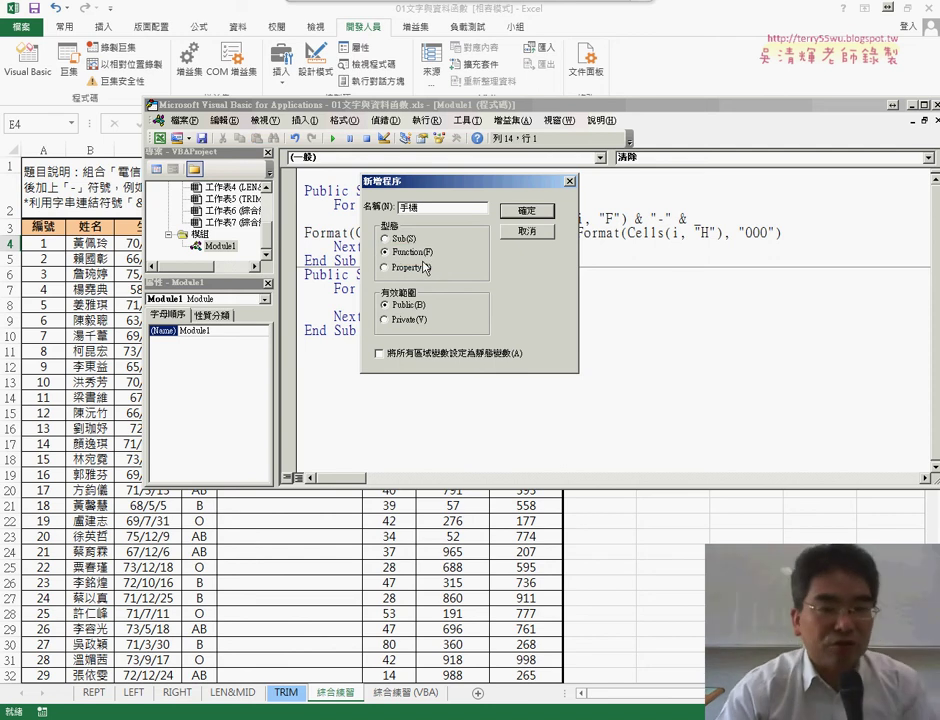
click(527, 211)
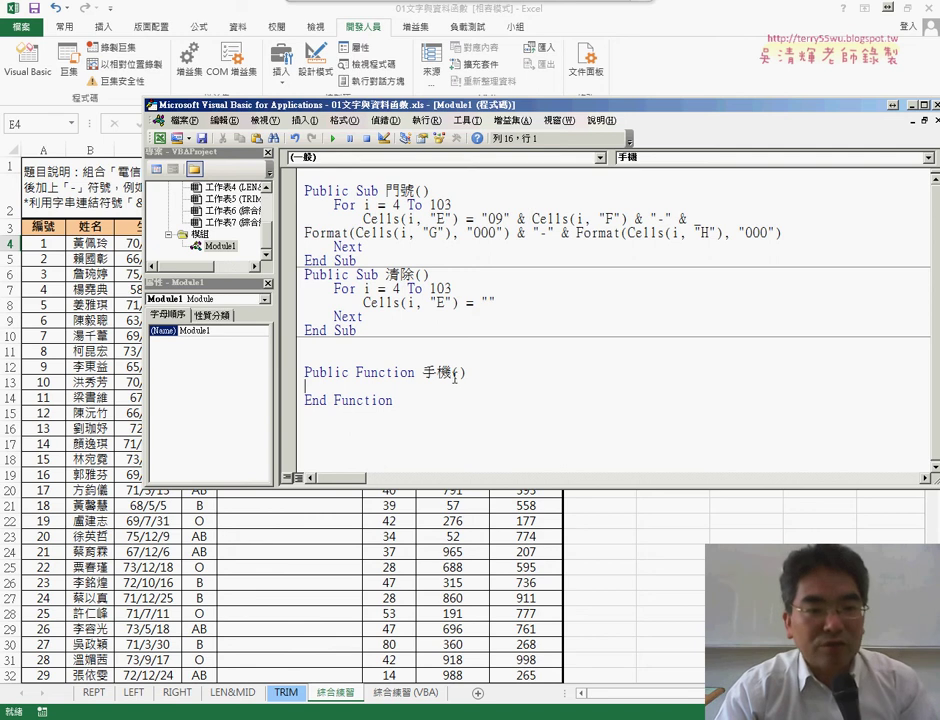
drag(403, 112, 409, 289)
drag(394, 226, 516, 224)
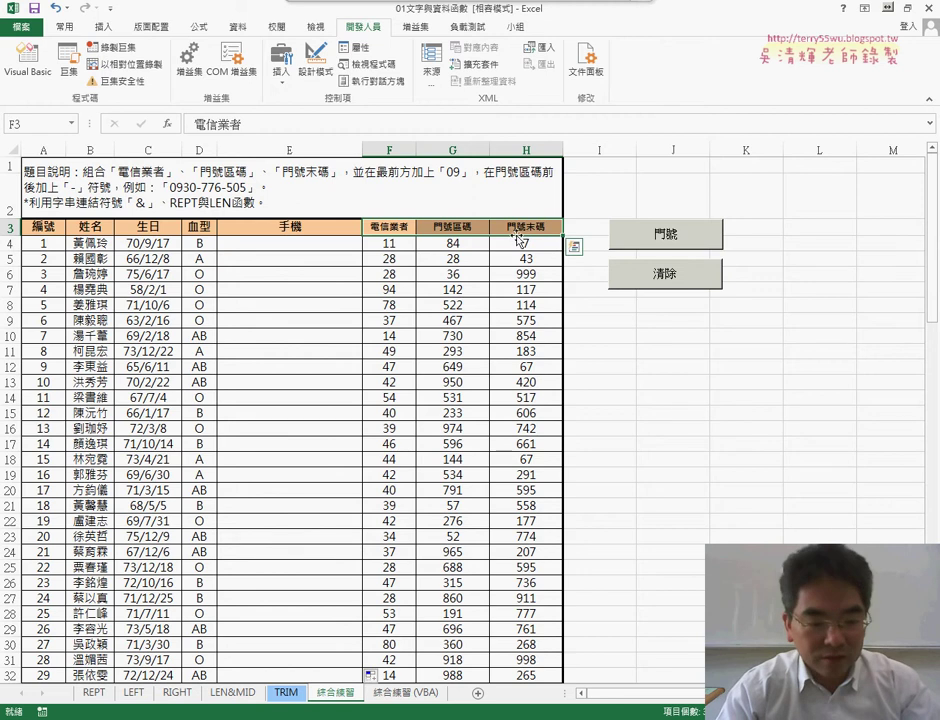
Copy the F3:H3 headers and paste them between the brackets of the 手機 function header
key(ctrl+c)
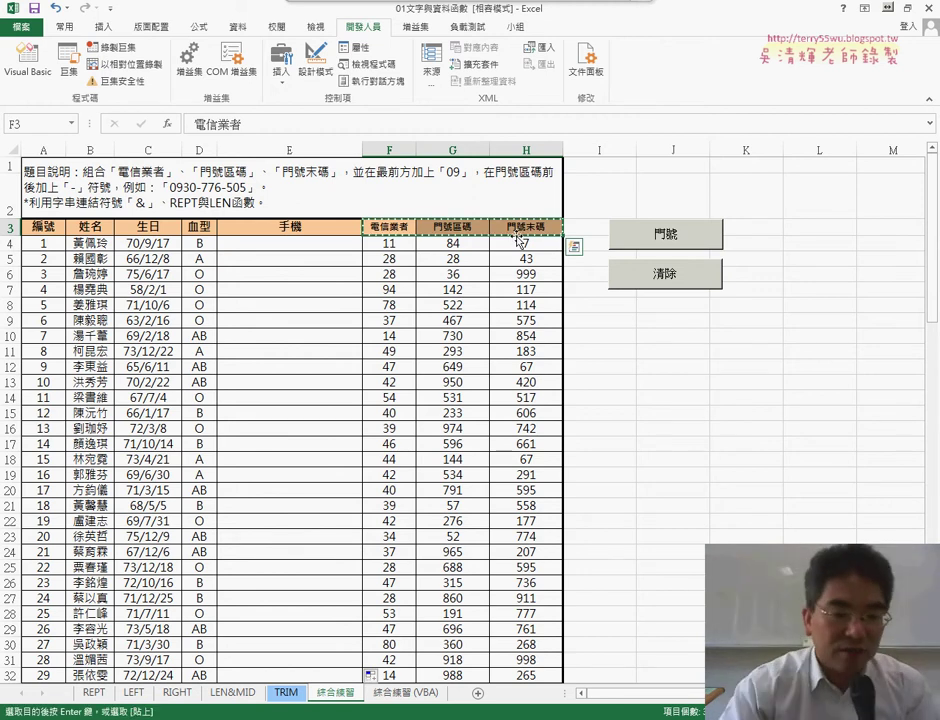
key(alt+F11)
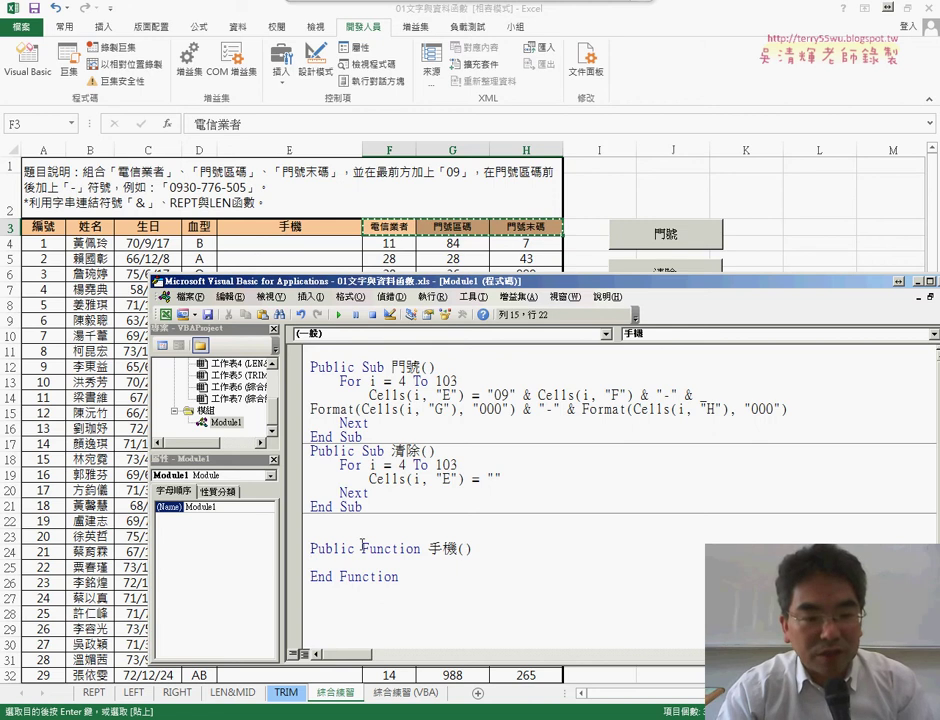
drag(362, 545, 413, 543)
drag(479, 551, 460, 552)
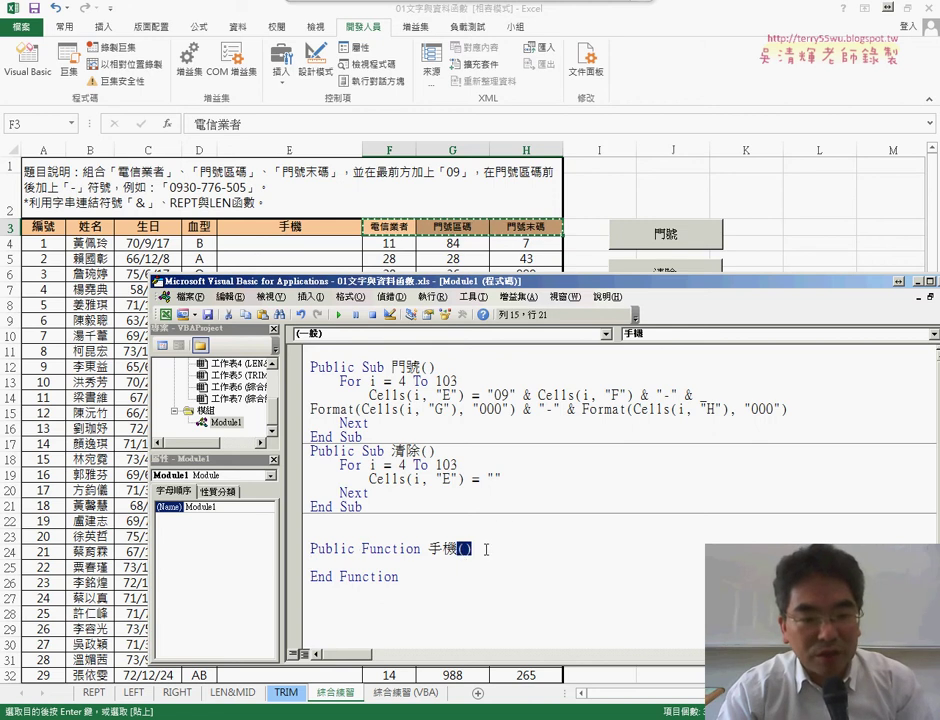
key(Right)
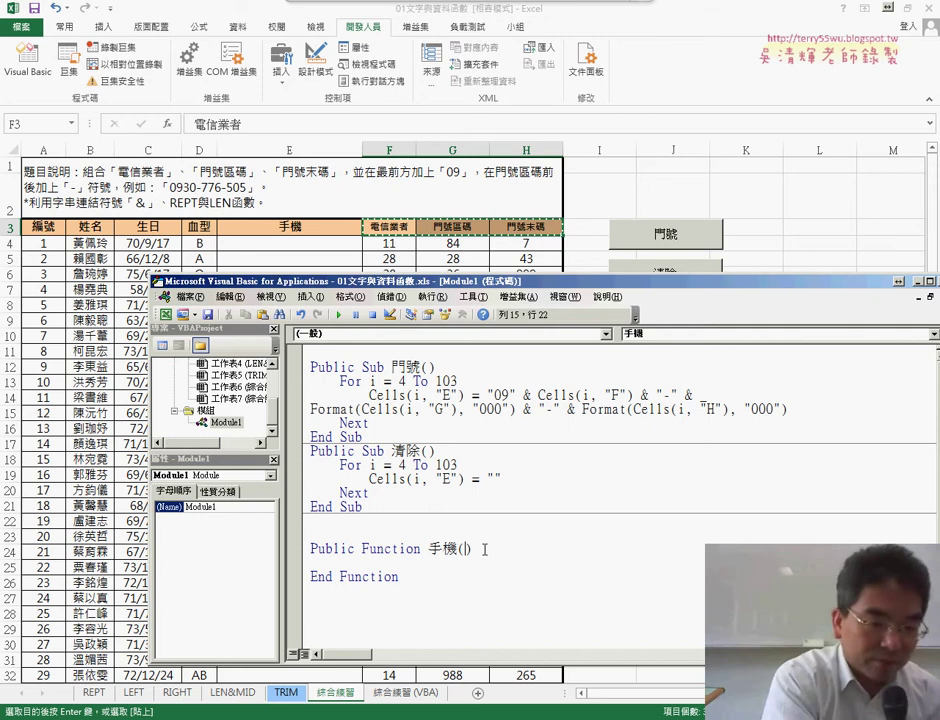
key(ctrl+v)
Tidy the header to 手機(電信業者,門號區碼,門號末碼) with commas, then return to cell E4
mouse_move(508, 551)
mouse_down()
mouse_move(540, 552)
mouse_move(525, 548)
mouse_up()
click(576, 548)
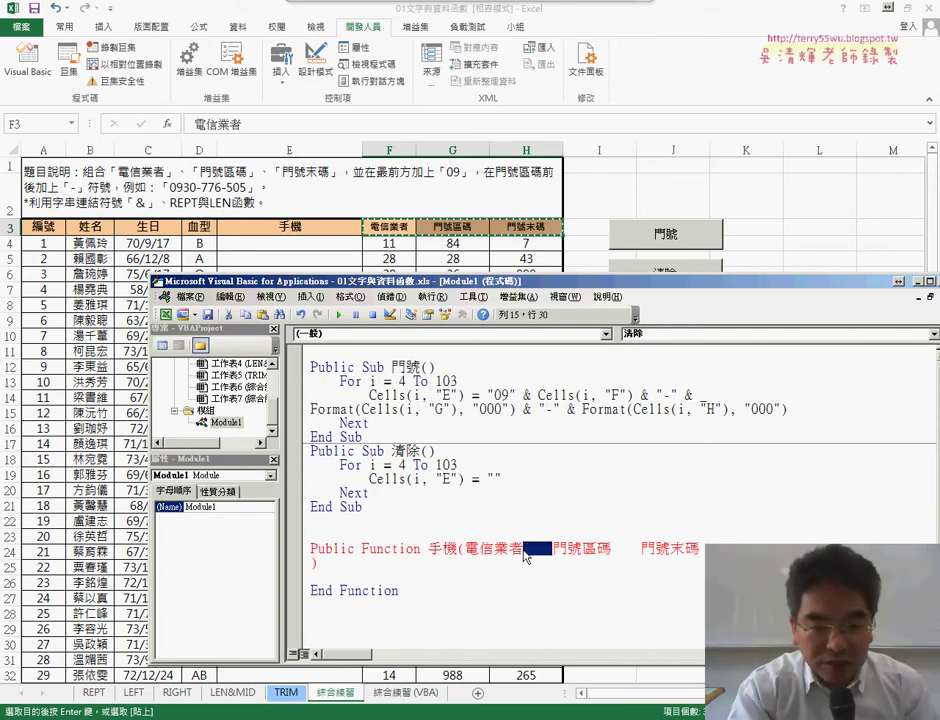
key(BackSpace)
text(,)
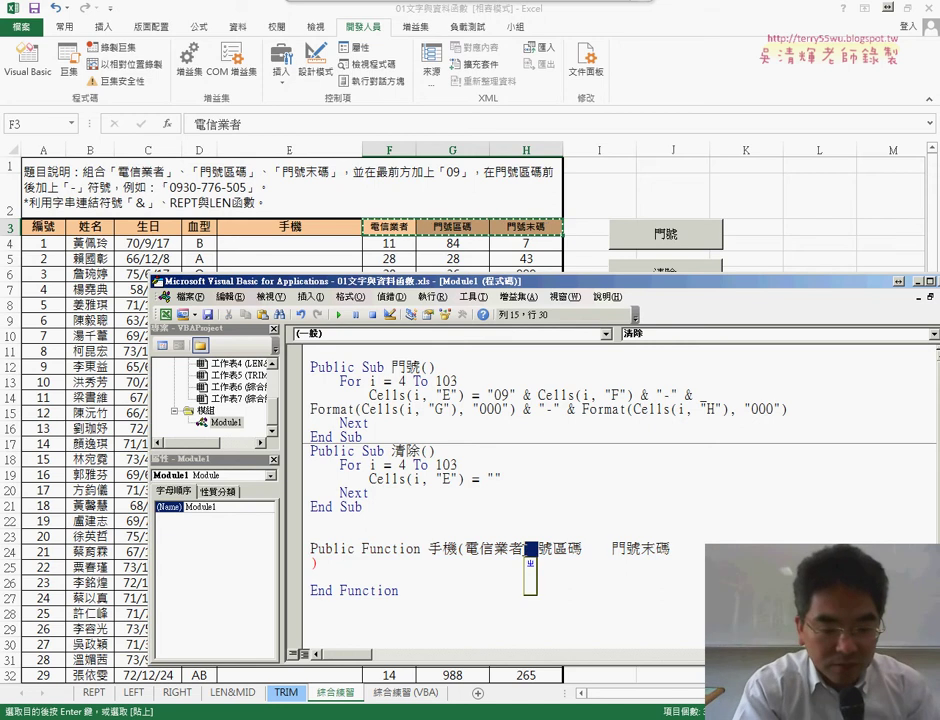
key(Delete)
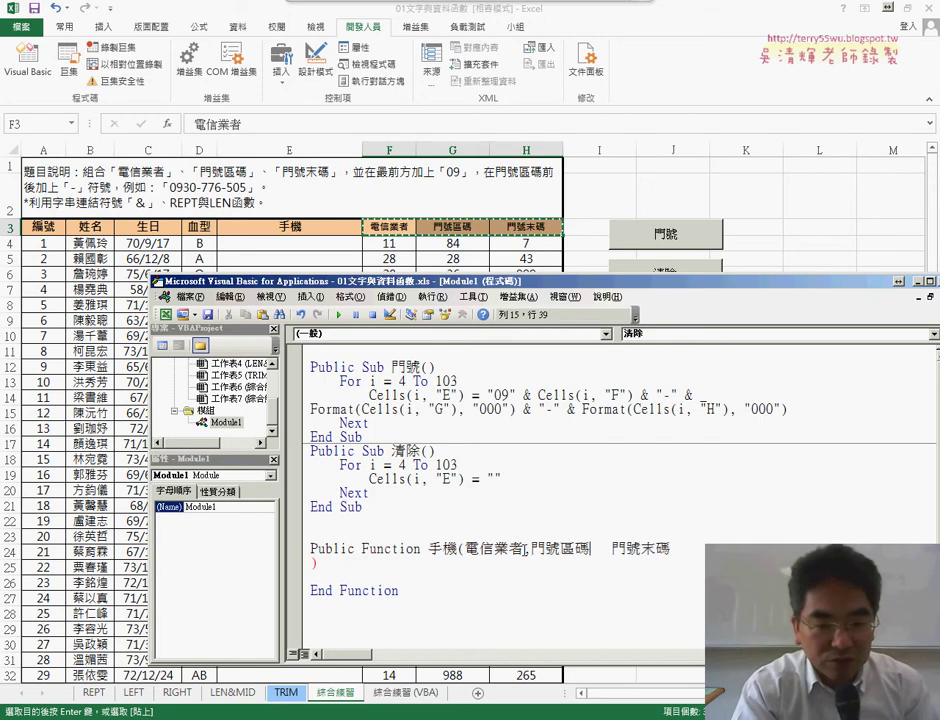
key(Delete)
key(Delete)
key(Delete)
text(,)
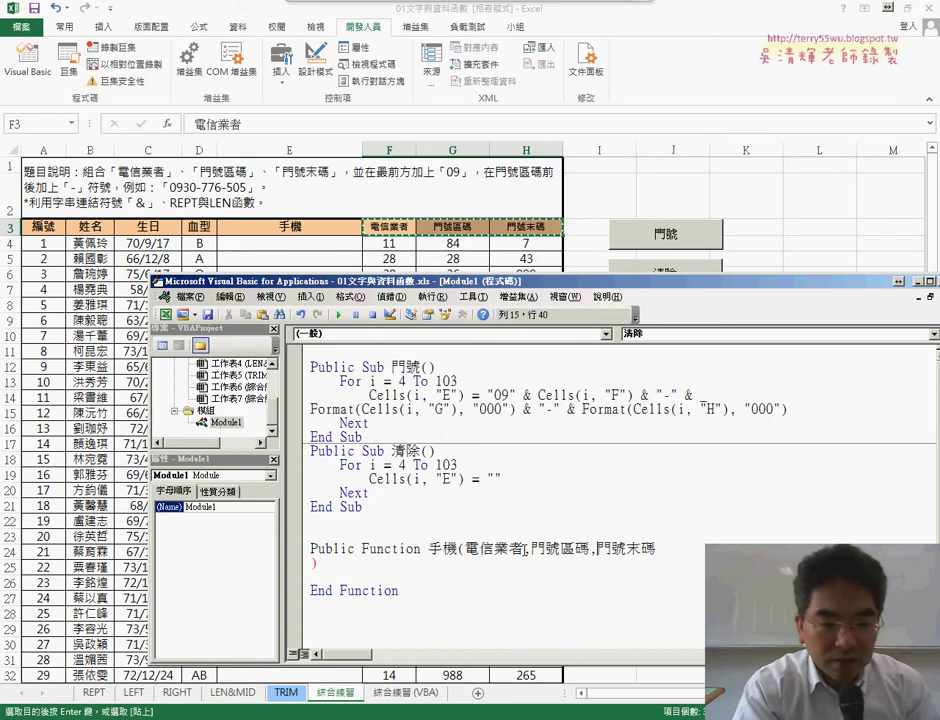
key(Delete)
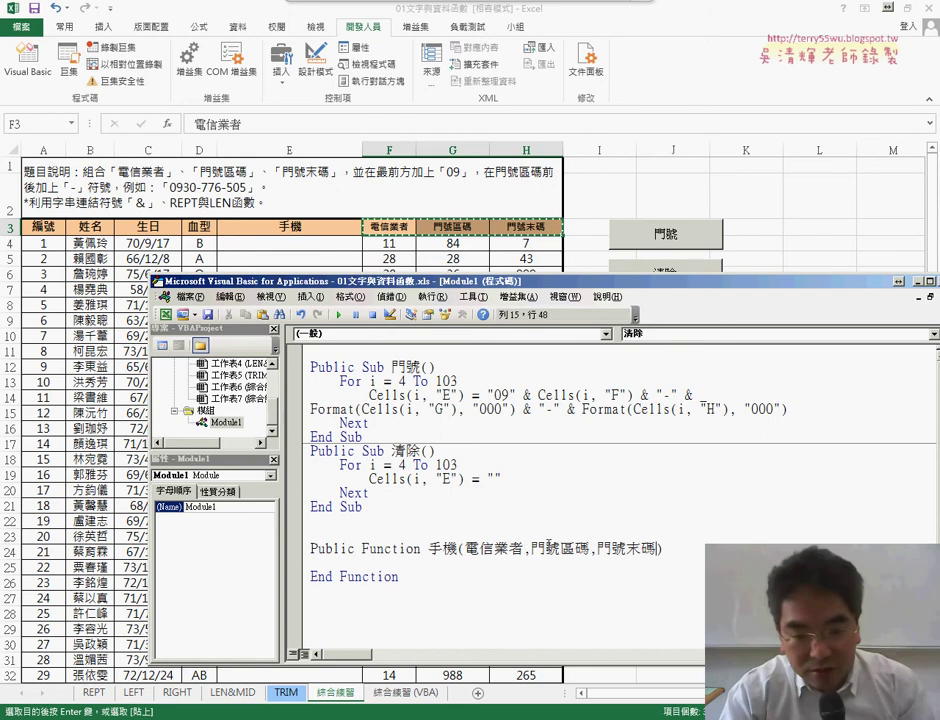
drag(658, 549, 466, 545)
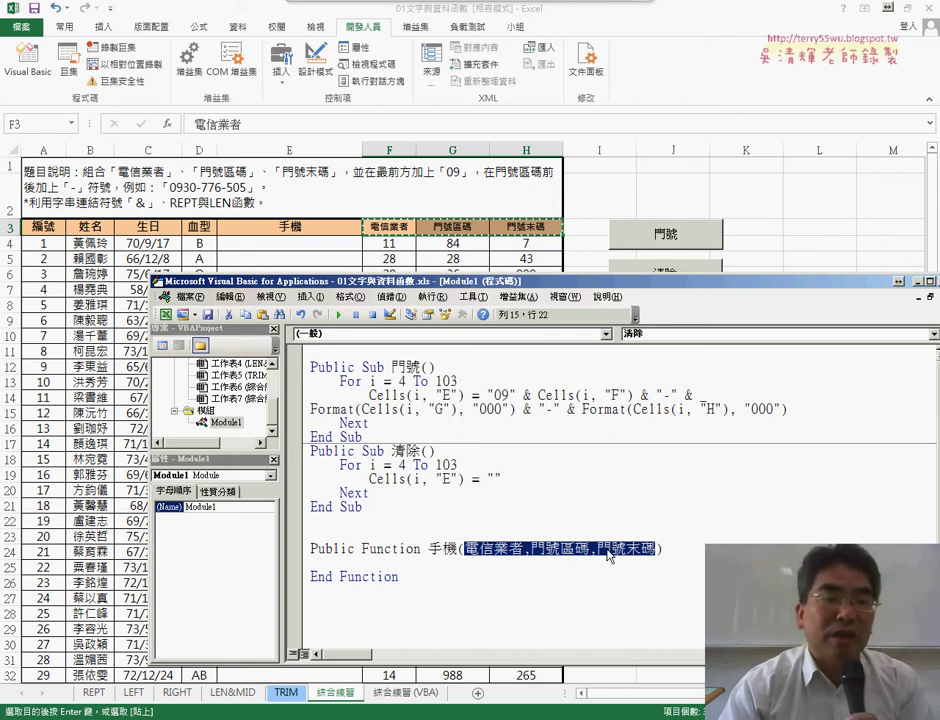
click(708, 541)
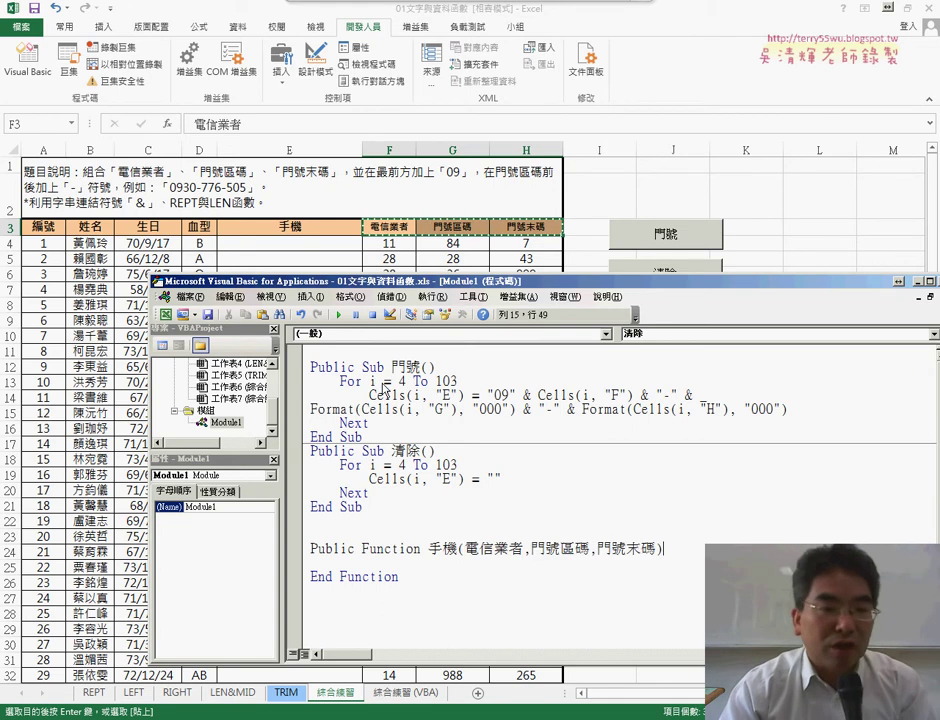
click(330, 244)
Confirm 手機 asks for three arguments, cancel so E4 stays empty, and return to the VBA editor
click(167, 124)
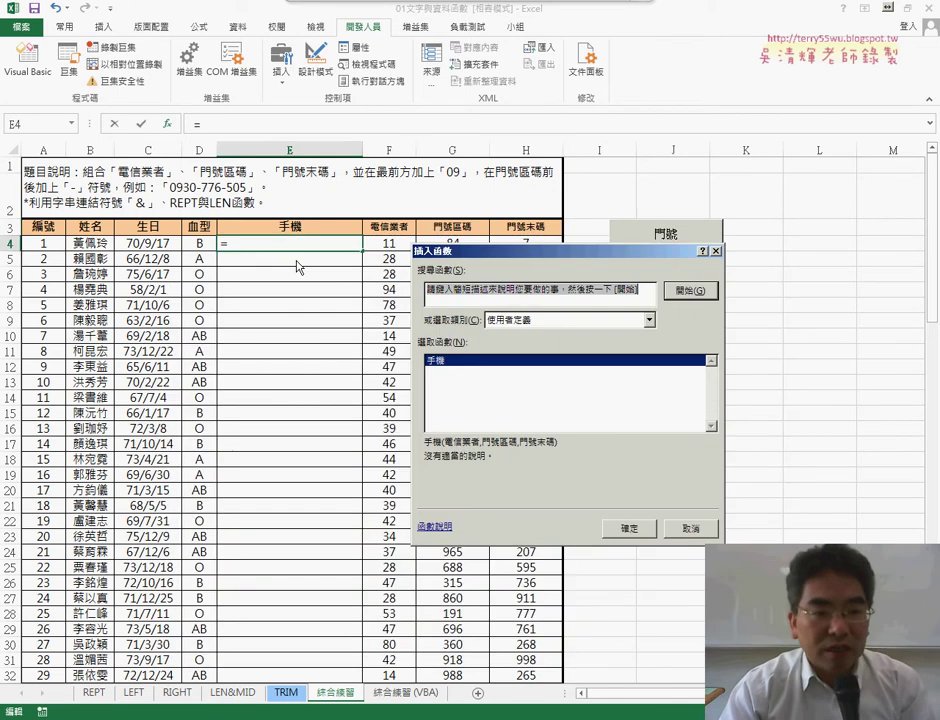
click(632, 528)
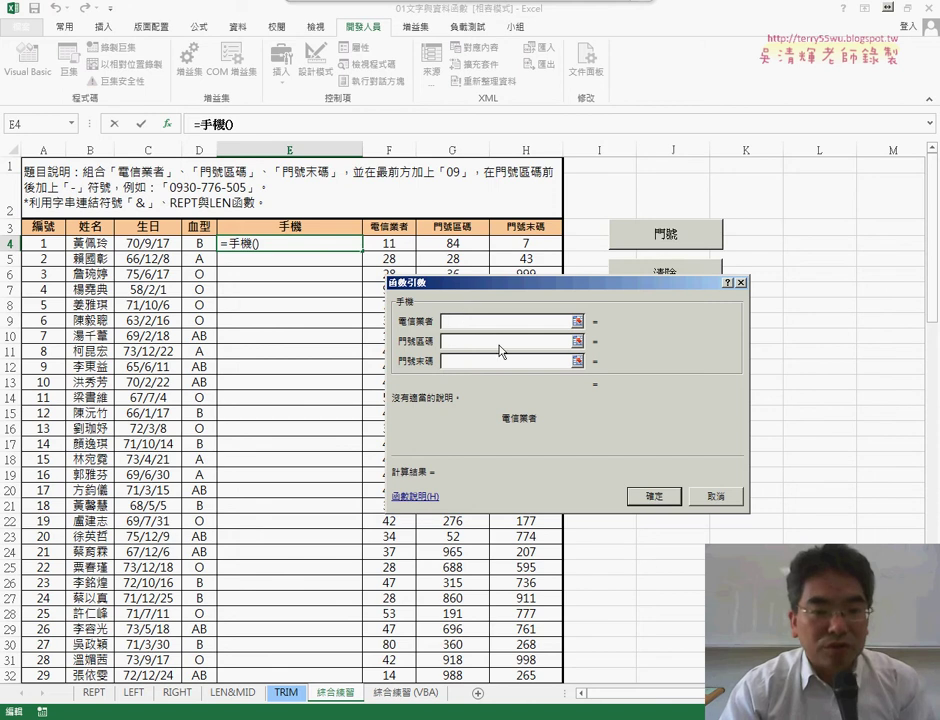
click(716, 496)
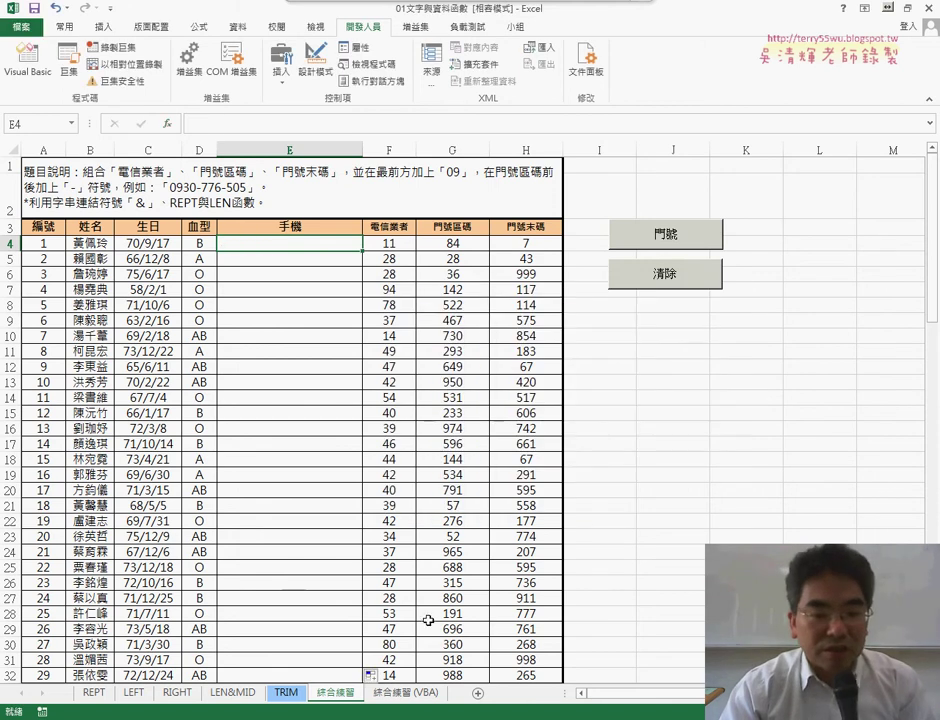
key(alt+F11)
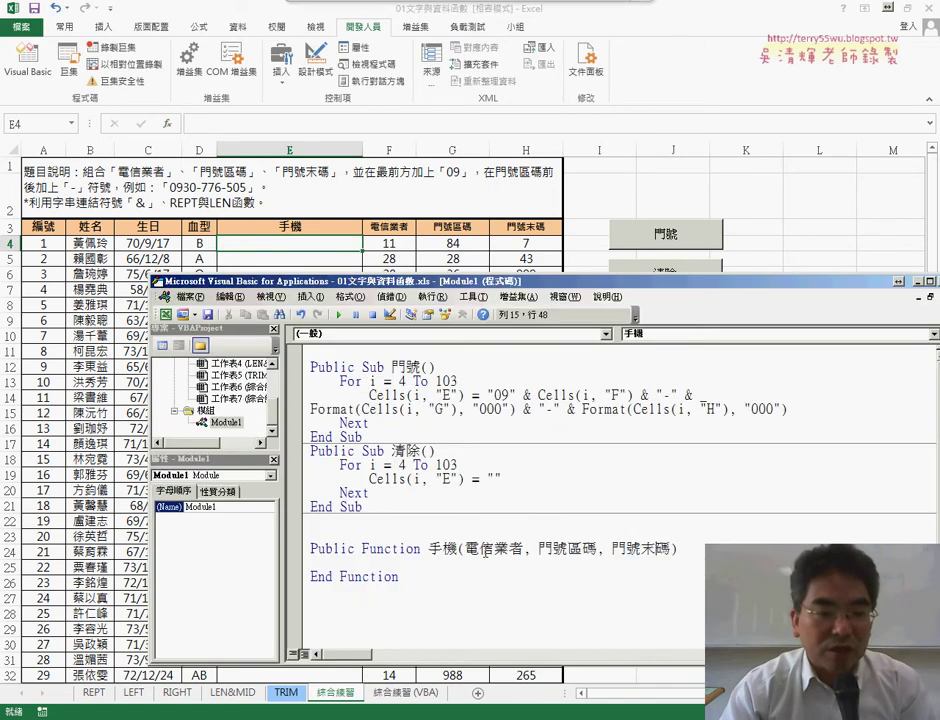
Copy the function name 手機 onto the blank body line as the assigned return value
click(416, 558)
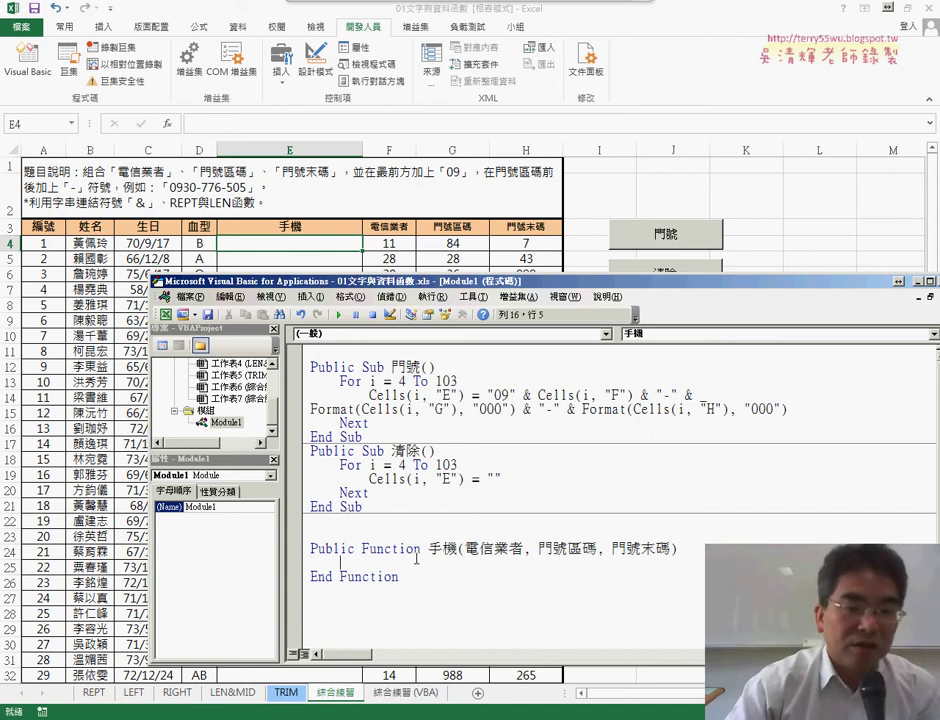
drag(428, 548, 458, 548)
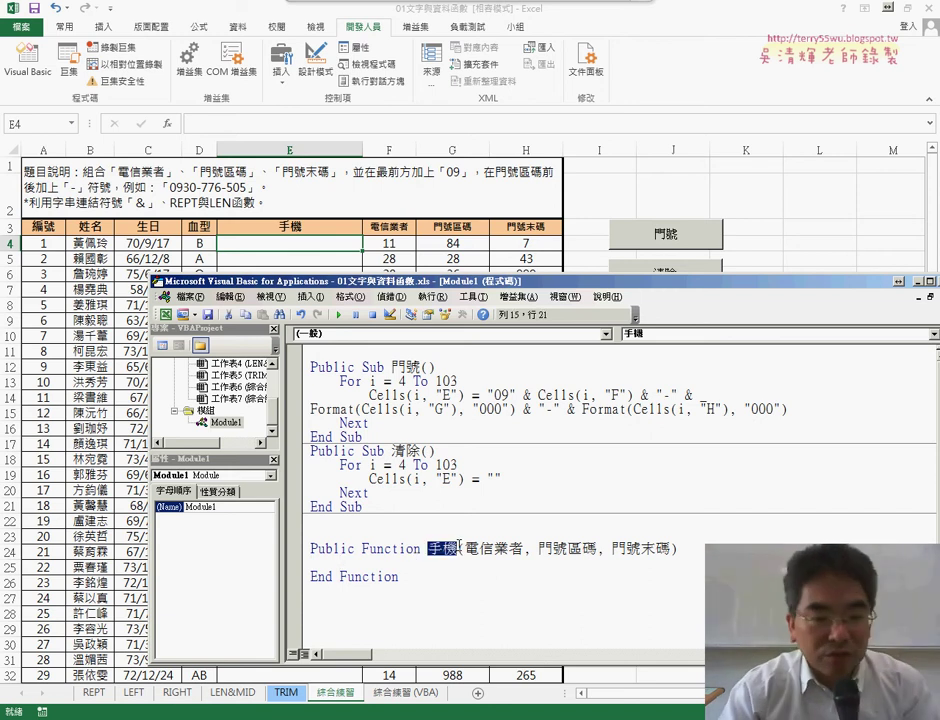
key(ctrl+c)
click(404, 563)
key(ctrl+v)
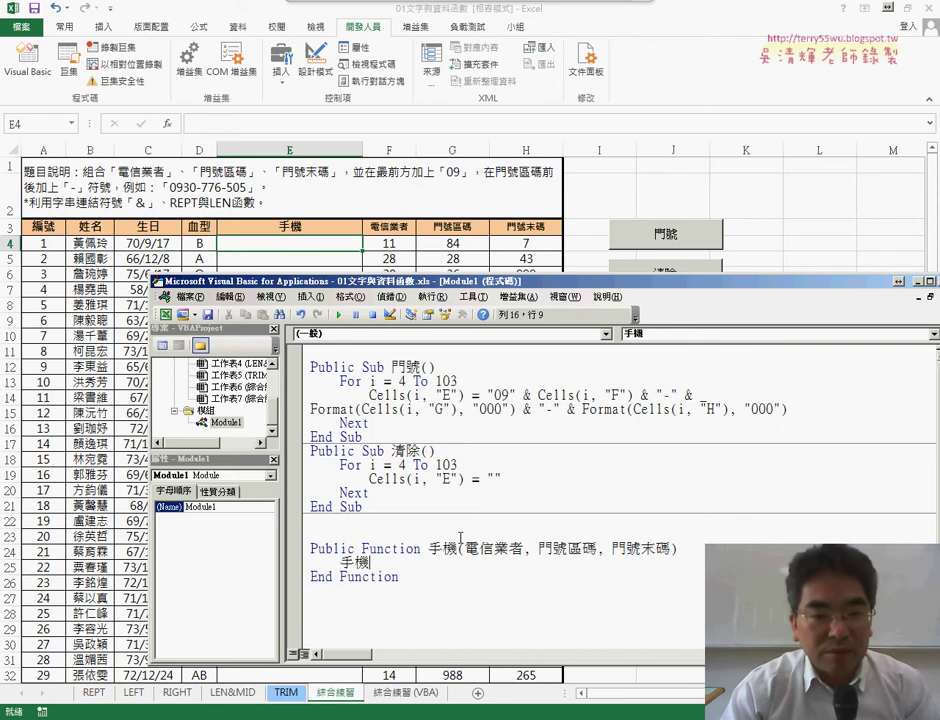
drag(466, 479, 398, 479)
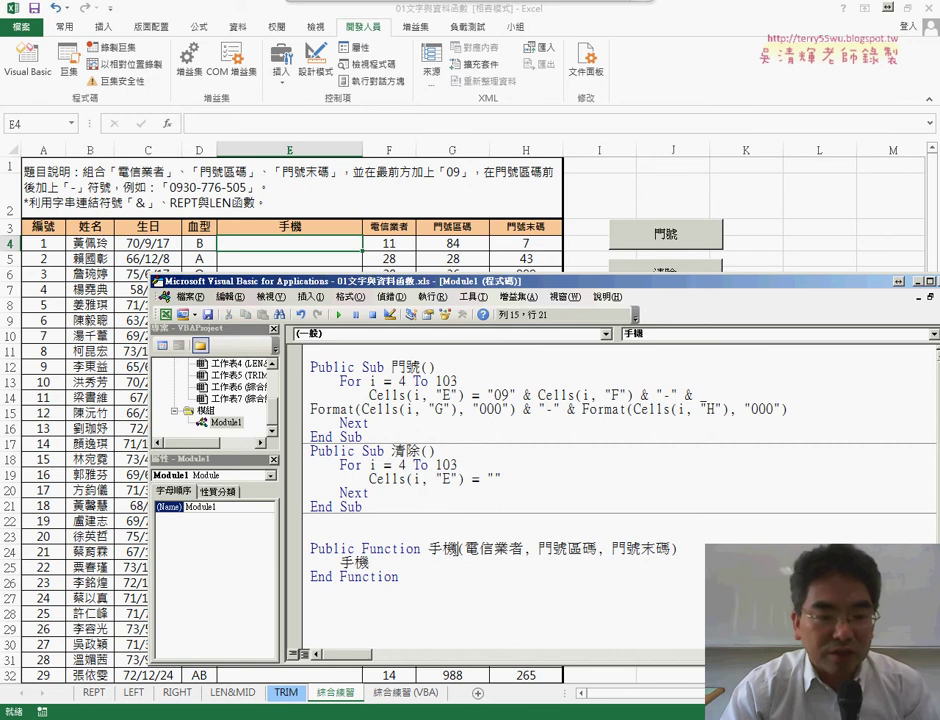
double_click(443, 549)
drag(368, 563, 341, 563)
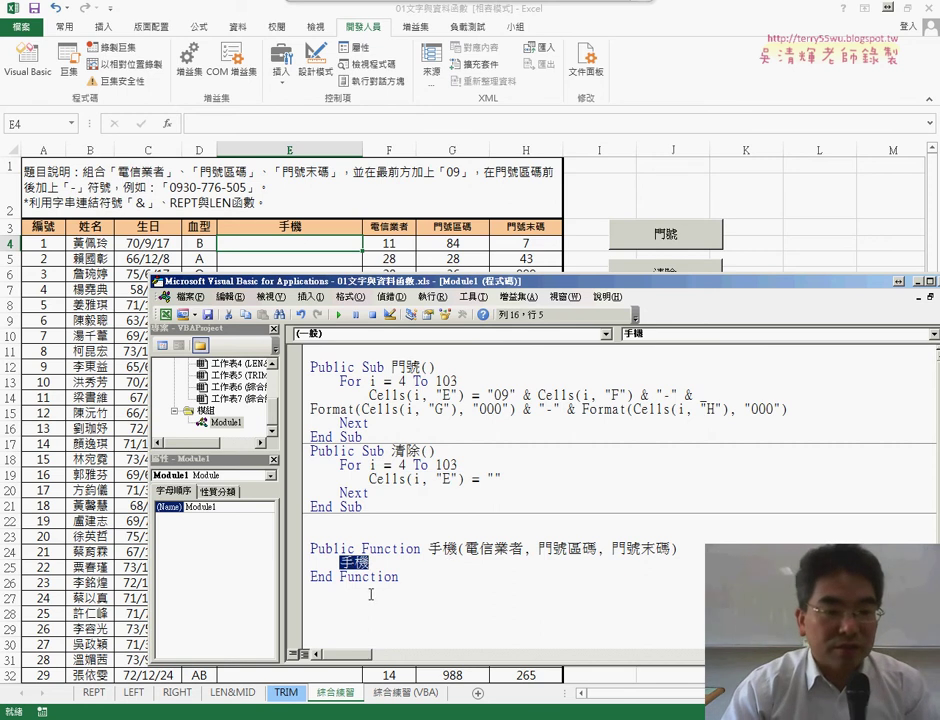
click(382, 564)
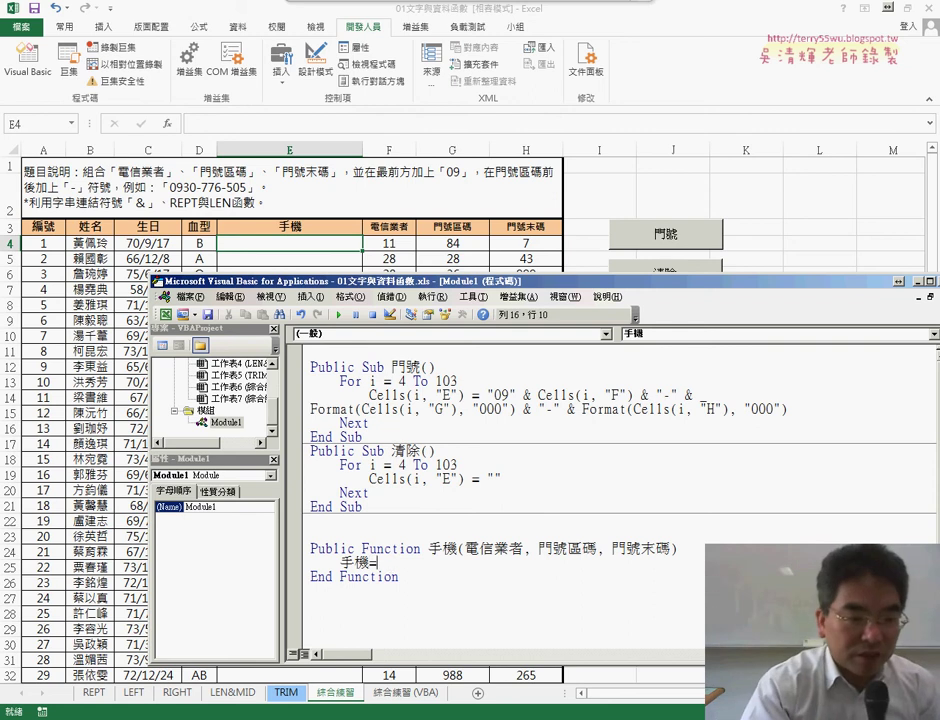
Extend the line to 手機="09" & 電信業者 & "-" &, copying 電信業者 from the header
text(="0)
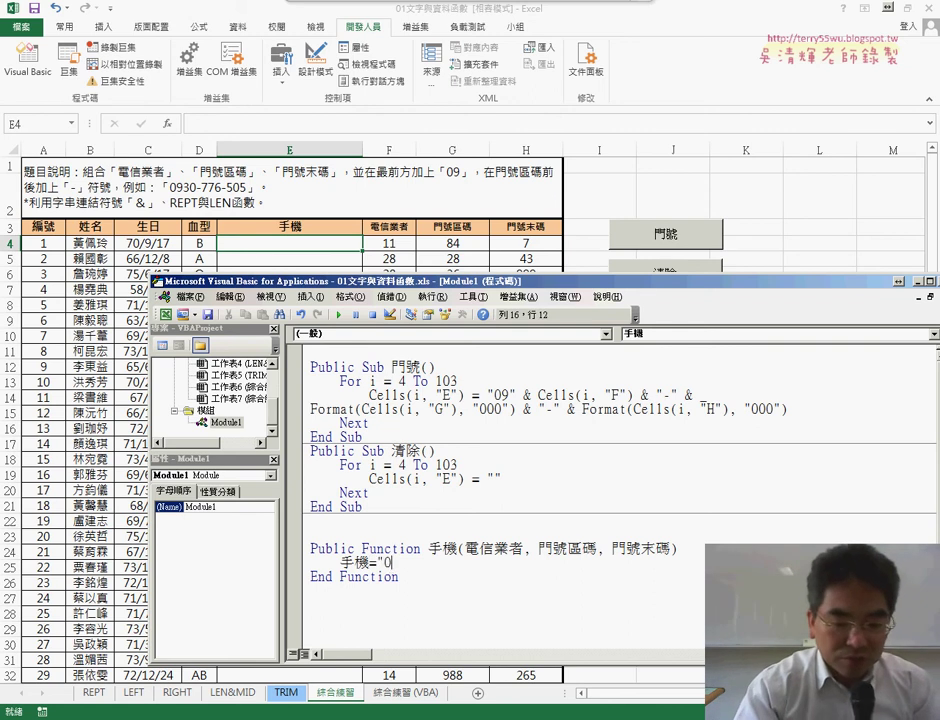
text(9")
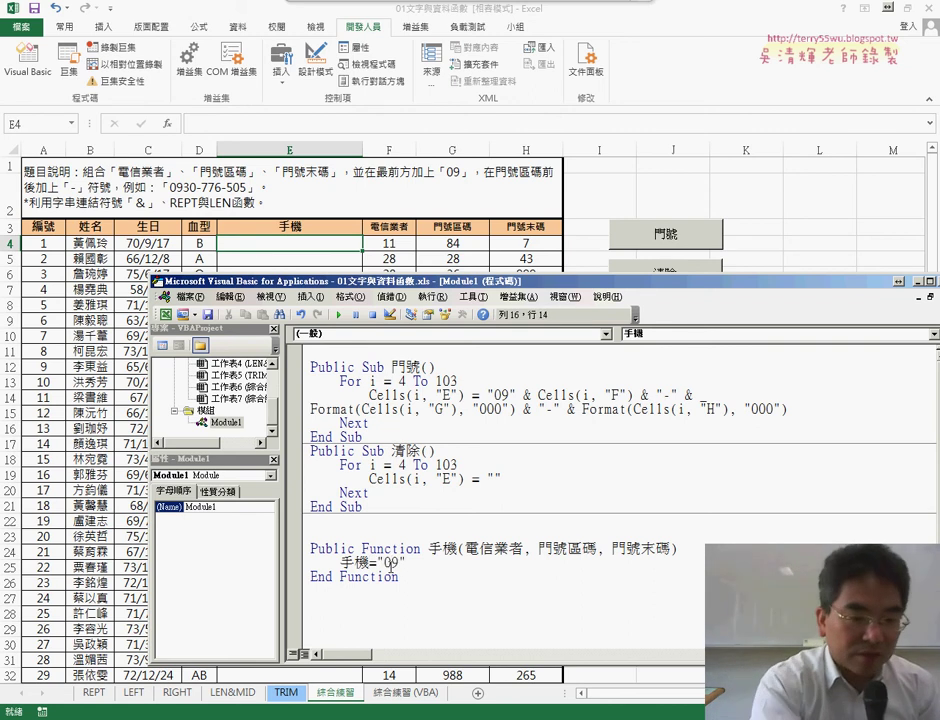
text( &)
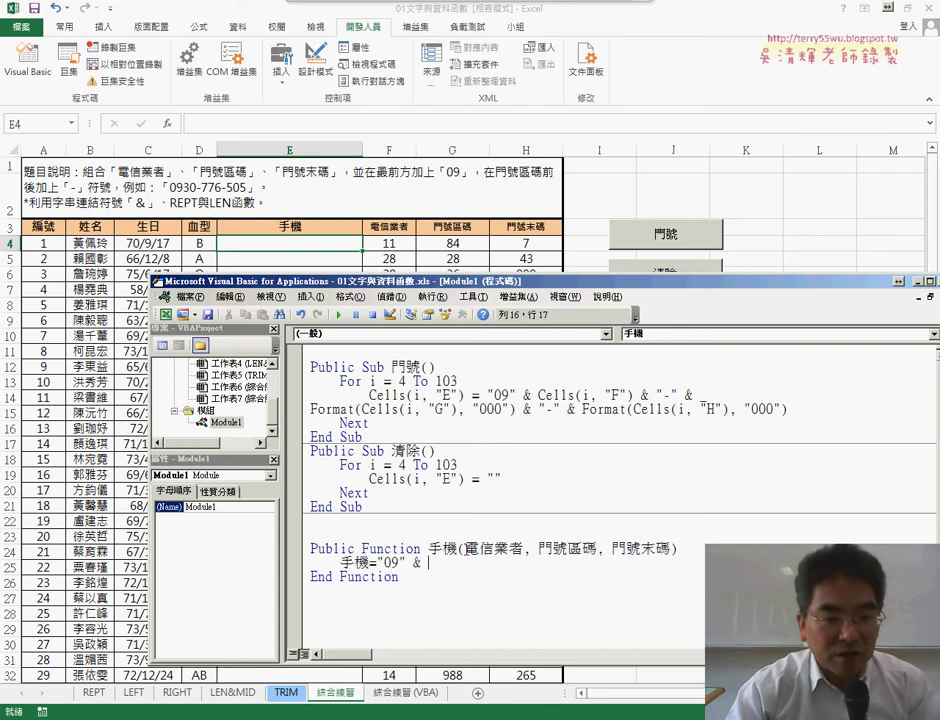
click(469, 553)
click(476, 416)
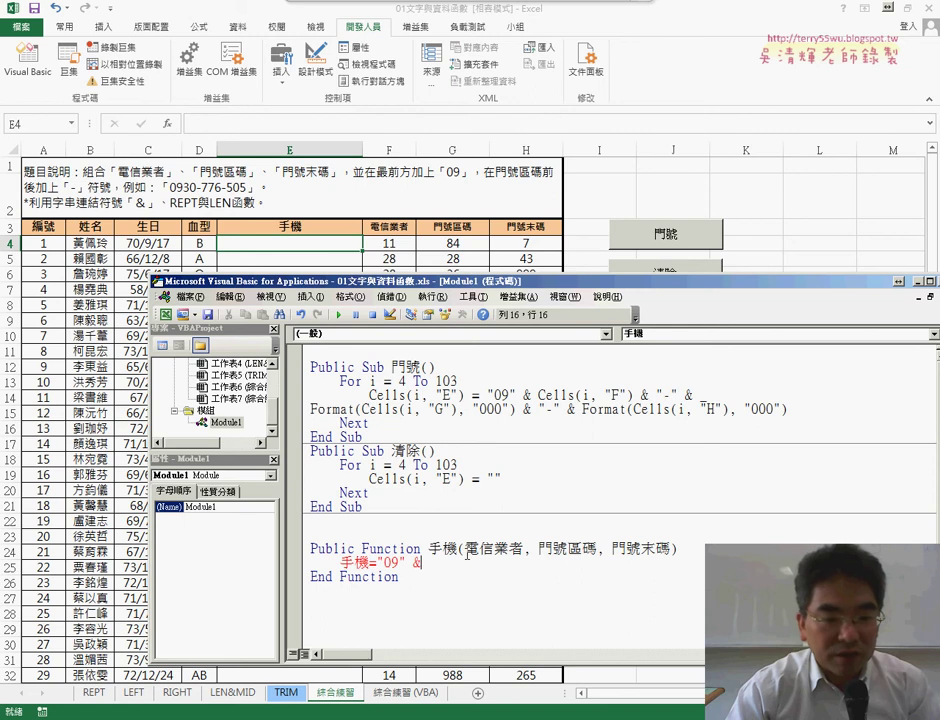
drag(464, 549, 523, 549)
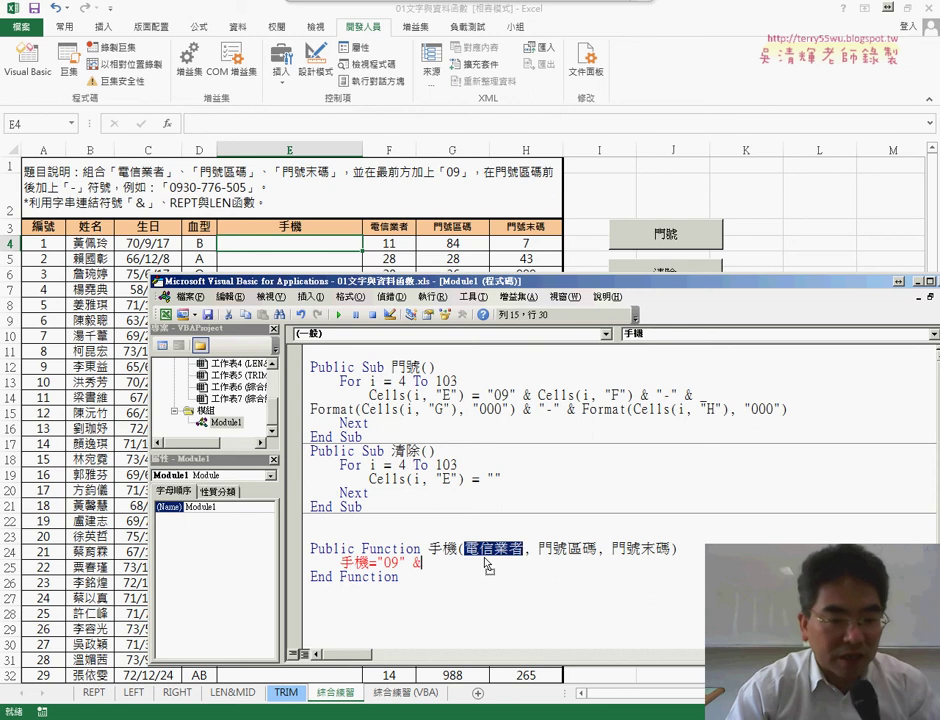
drag(484, 568, 482, 568)
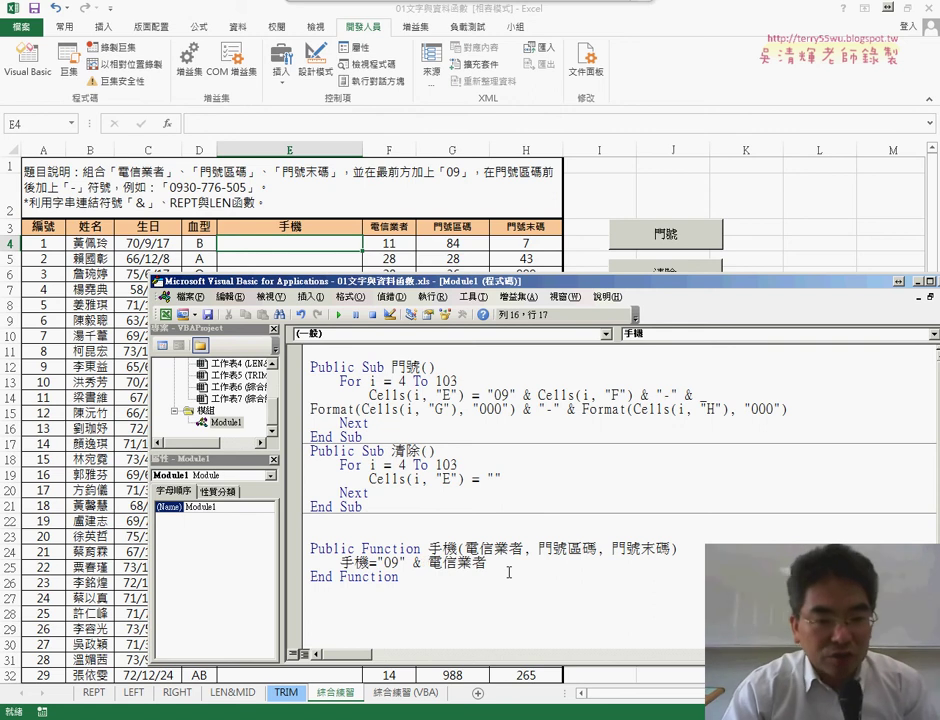
drag(458, 563, 487, 563)
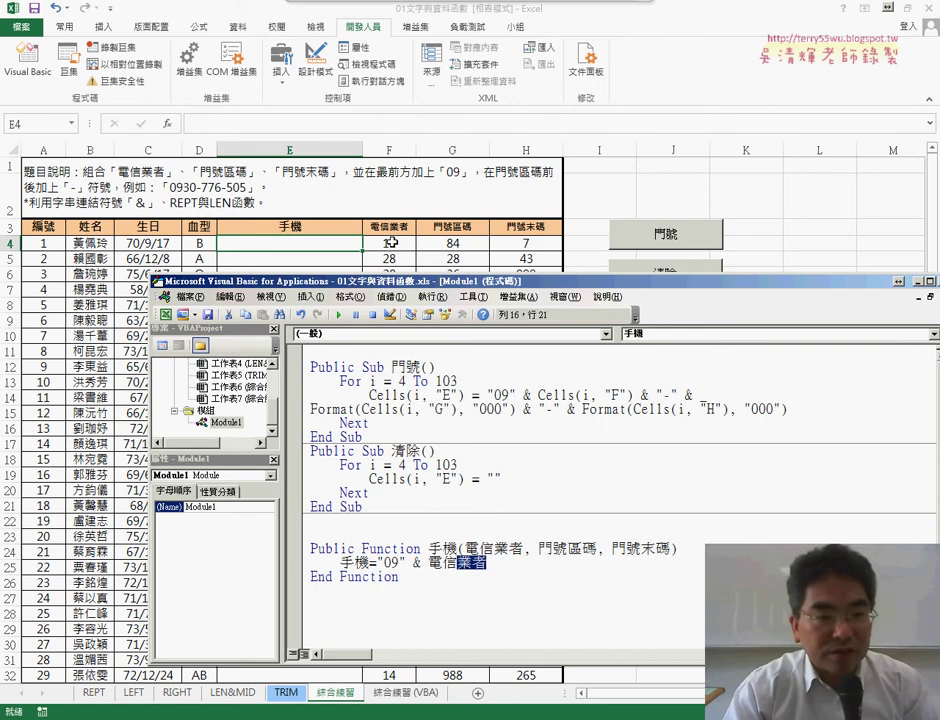
click(516, 563)
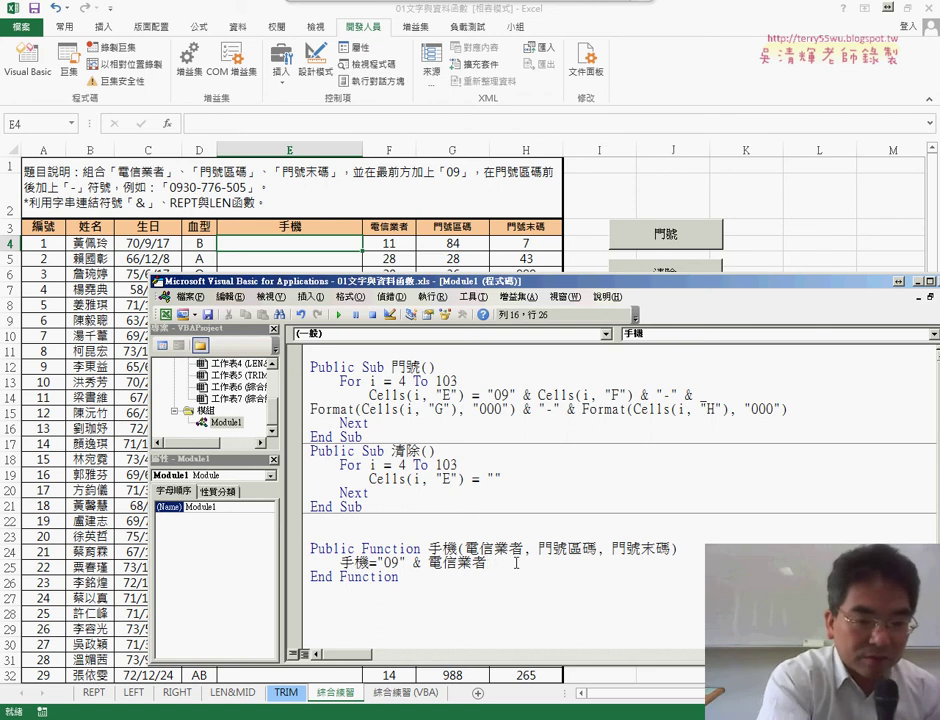
text(& "-)
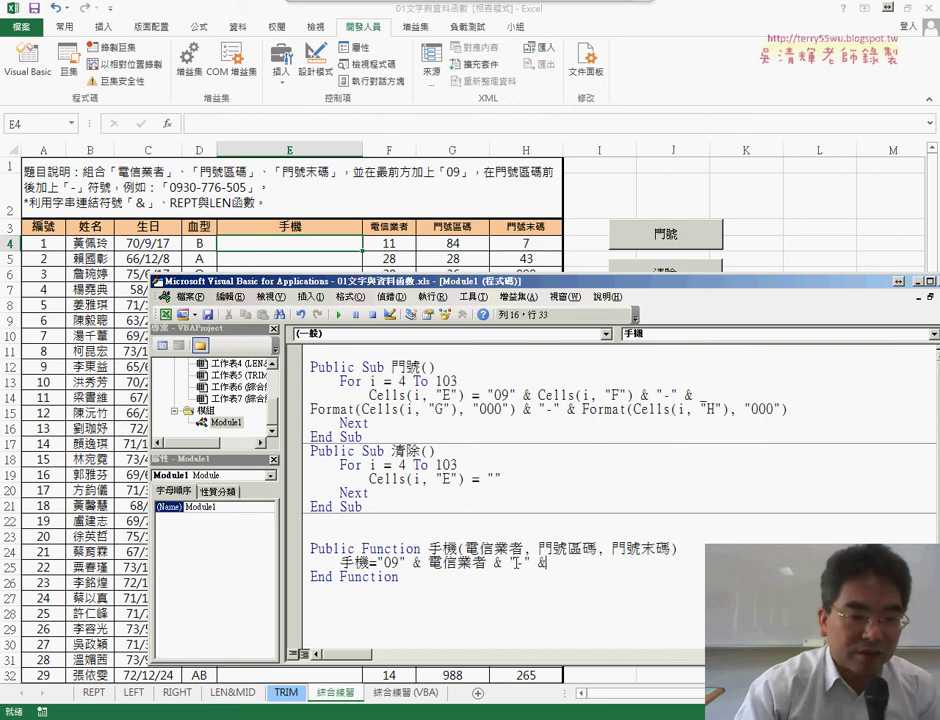
text(&)
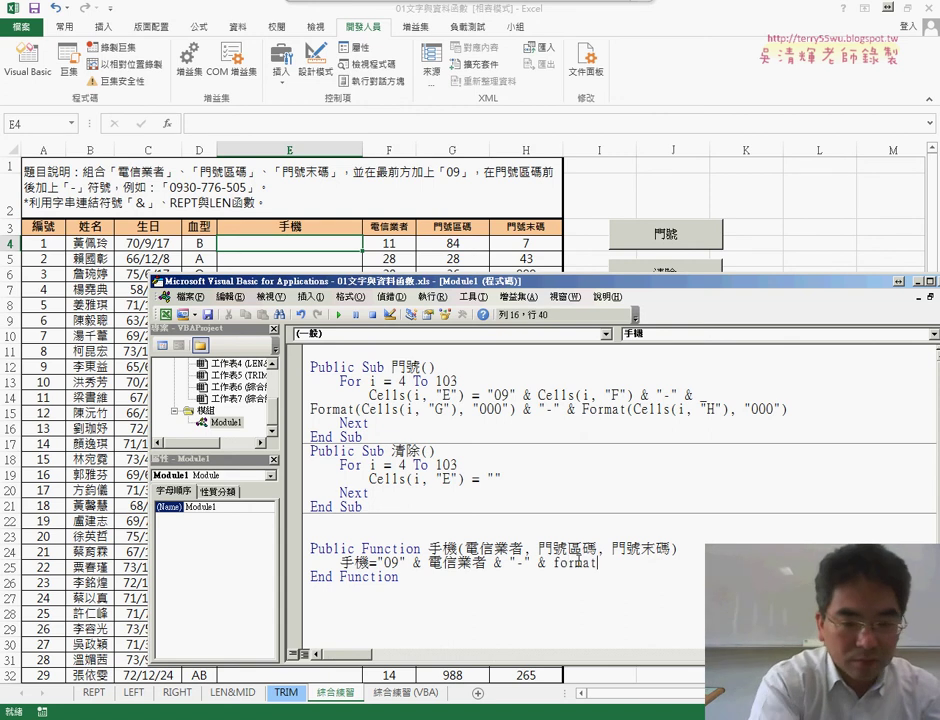
Complete the first format call as Format(門號區碼,"000"), pasting 門號區碼 from the header
text(()
click(597, 554)
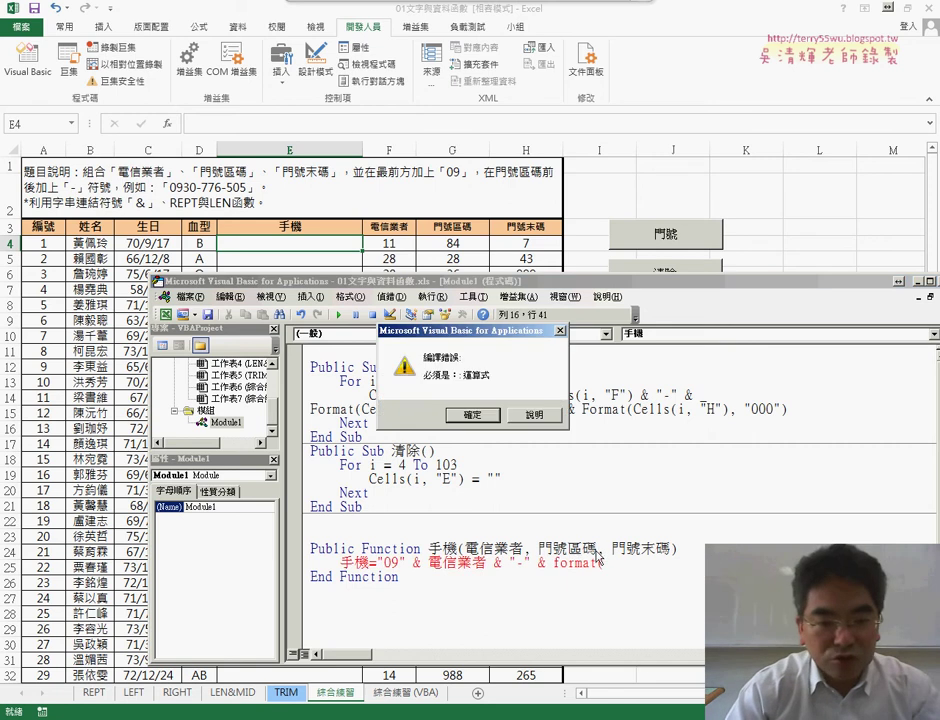
key(Return)
drag(540, 548, 583, 548)
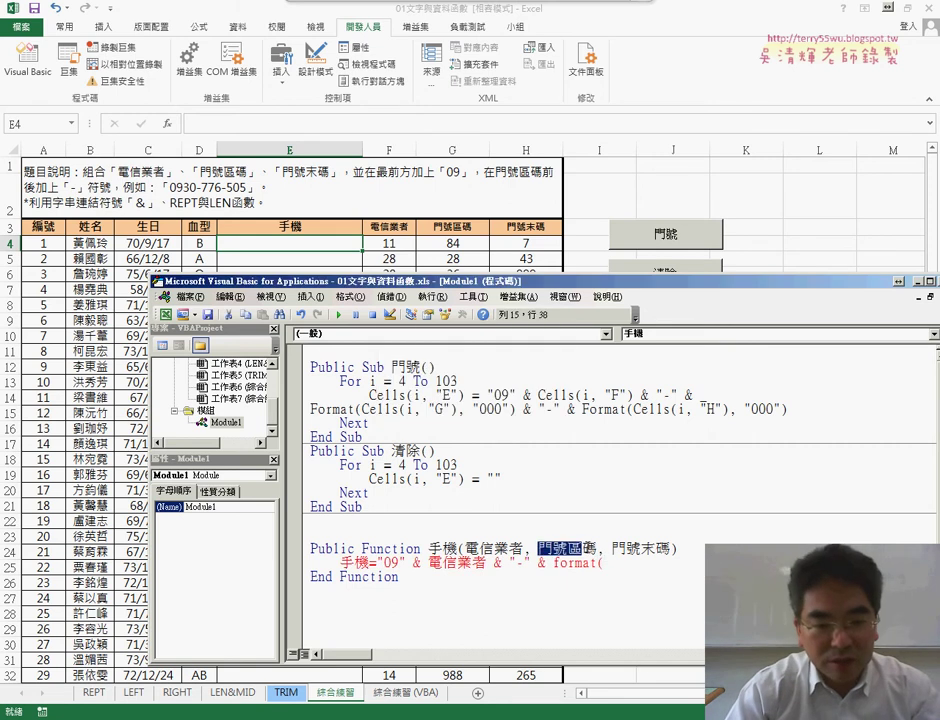
key(ctrl+c)
click(605, 563)
key(ctrl+v)
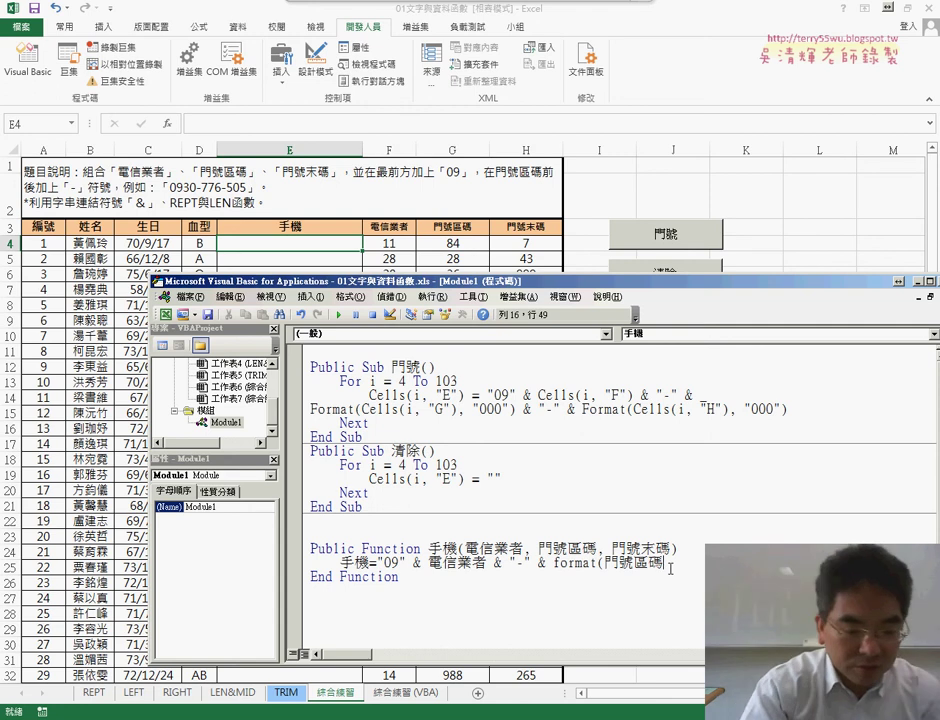
text(,)
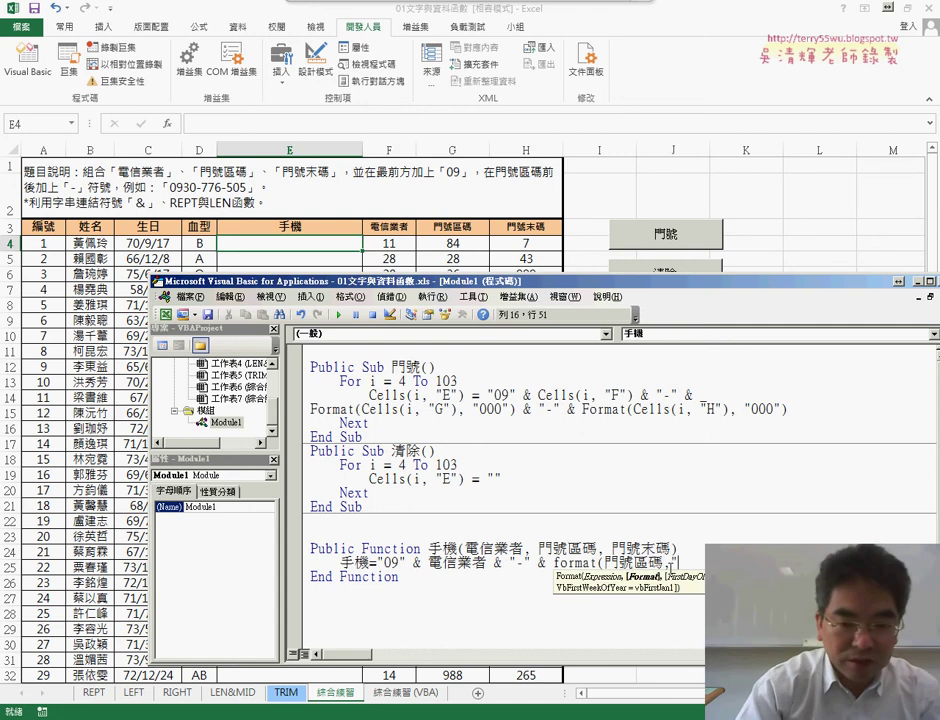
text("000)
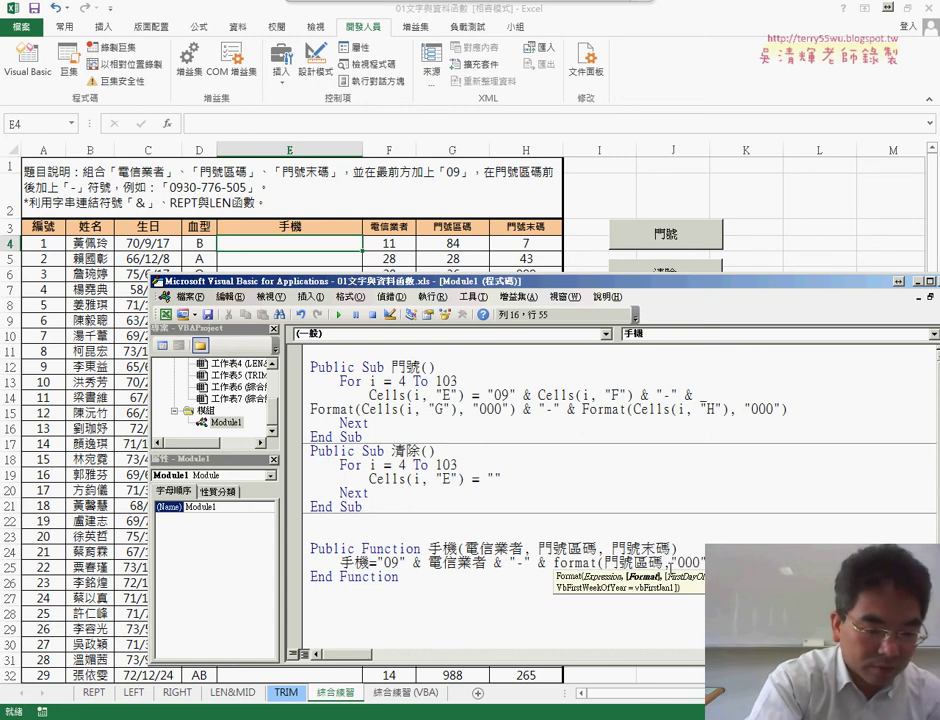
text(")
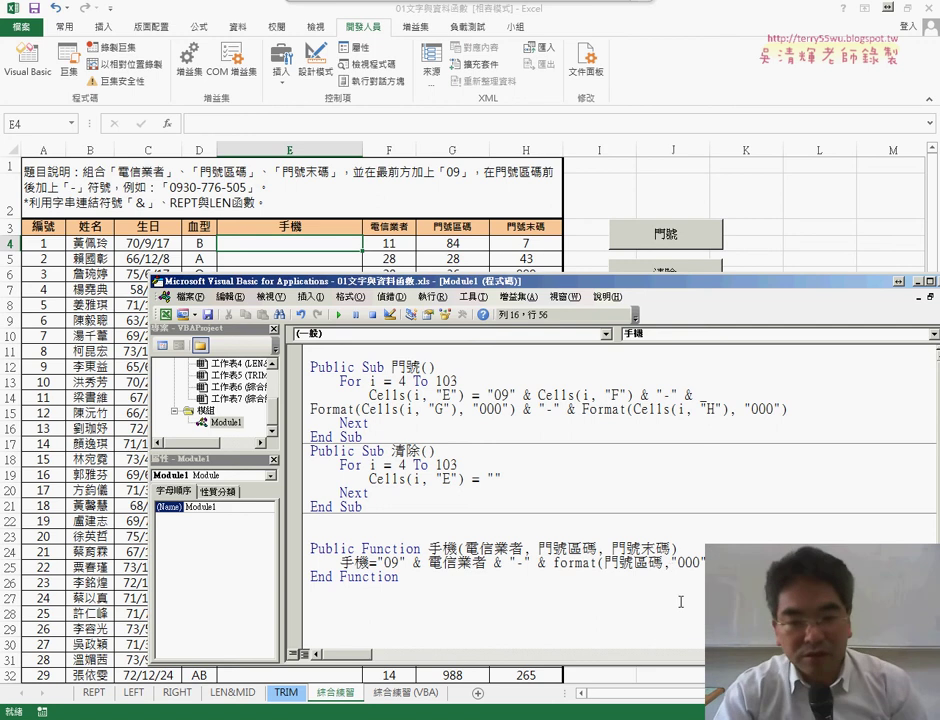
click(678, 600)
Append & "-" & Format(門號末碼,"000") by duplicating the area-code part, then widen the code pane
drag(880, 563, 638, 565)
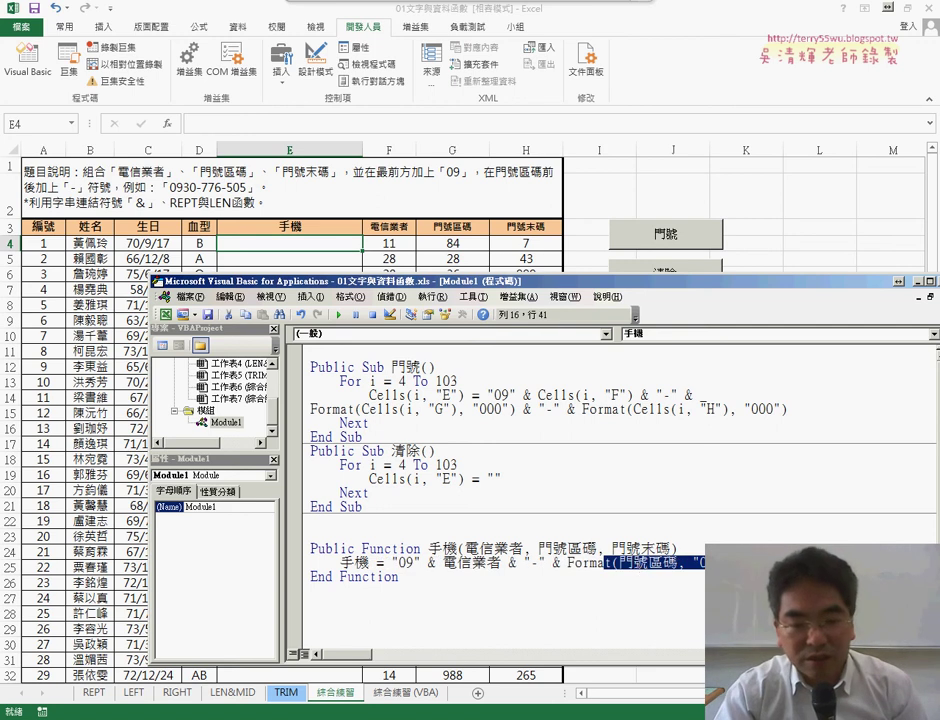
click(552, 549)
click(643, 565)
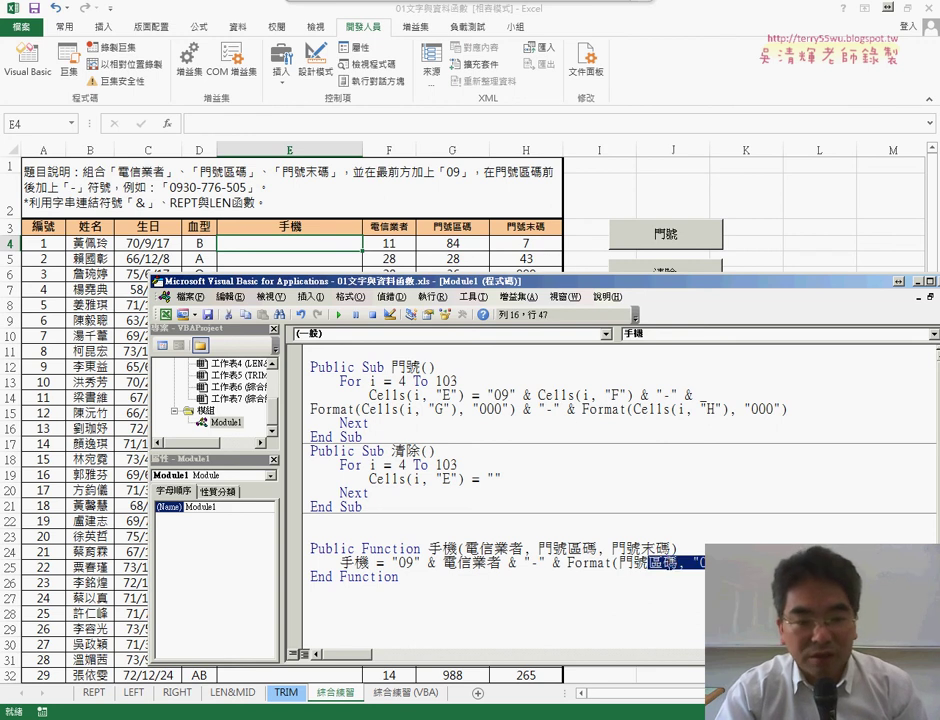
drag(700, 563, 524, 563)
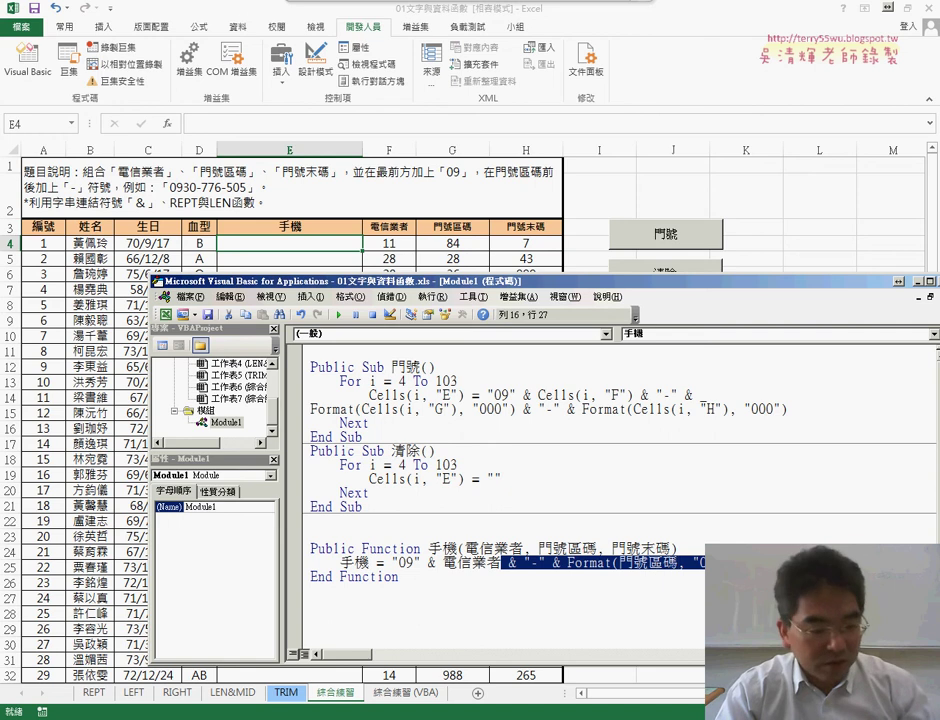
key(End)
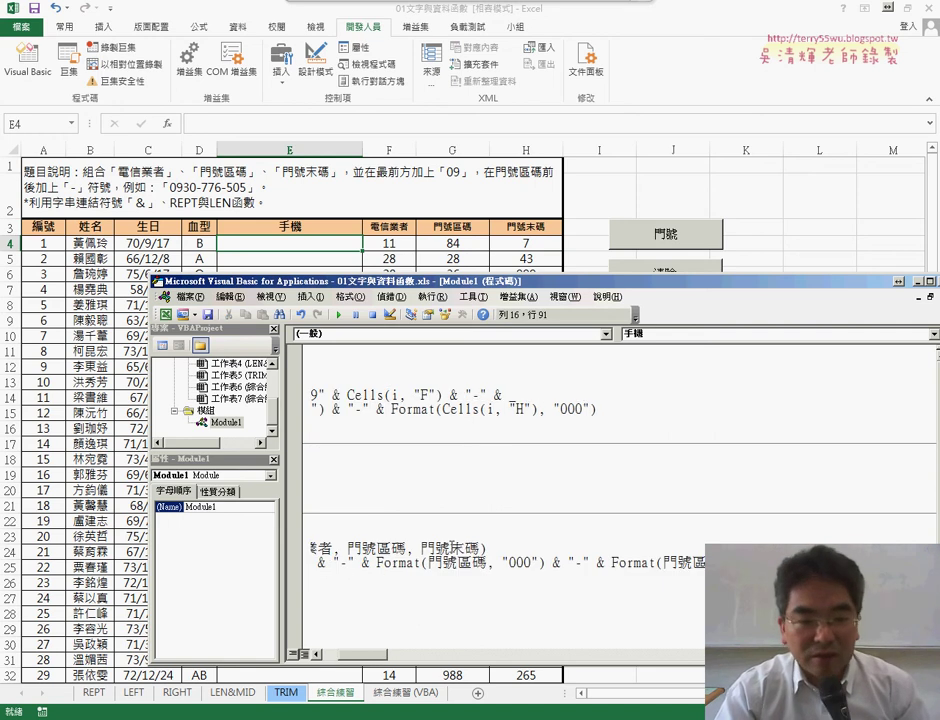
double_click(462, 548)
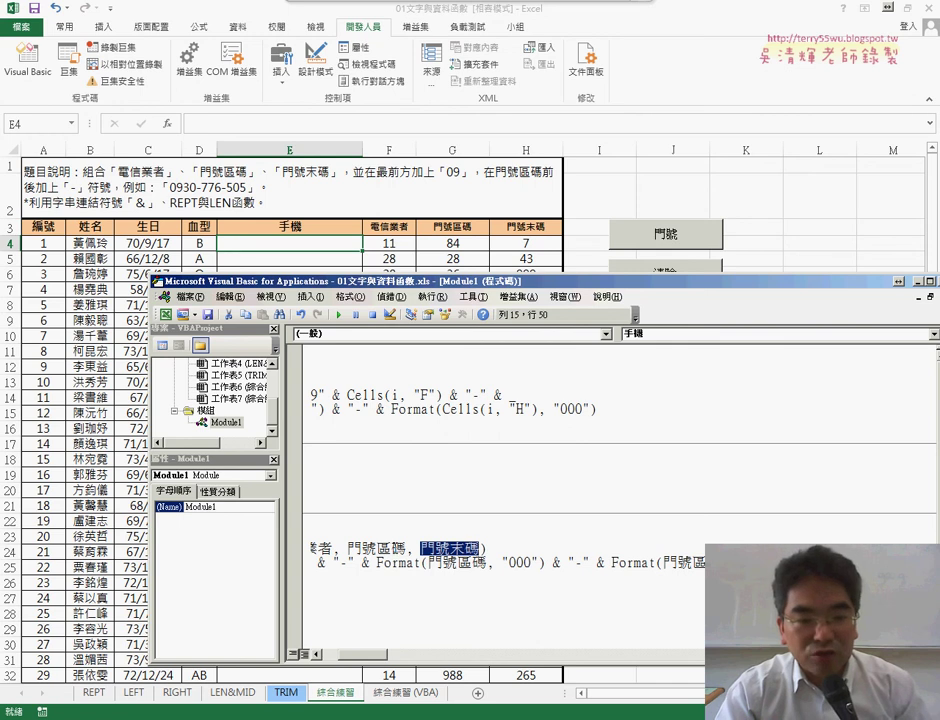
key(ctrl+c)
double_click(685, 563)
key(ctrl+v)
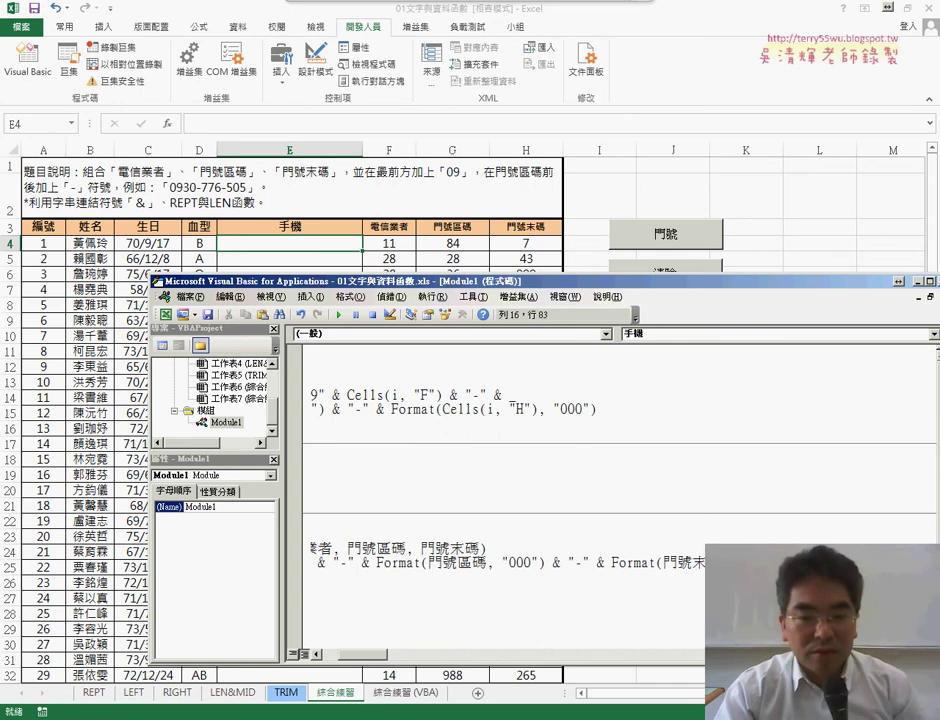
click(657, 611)
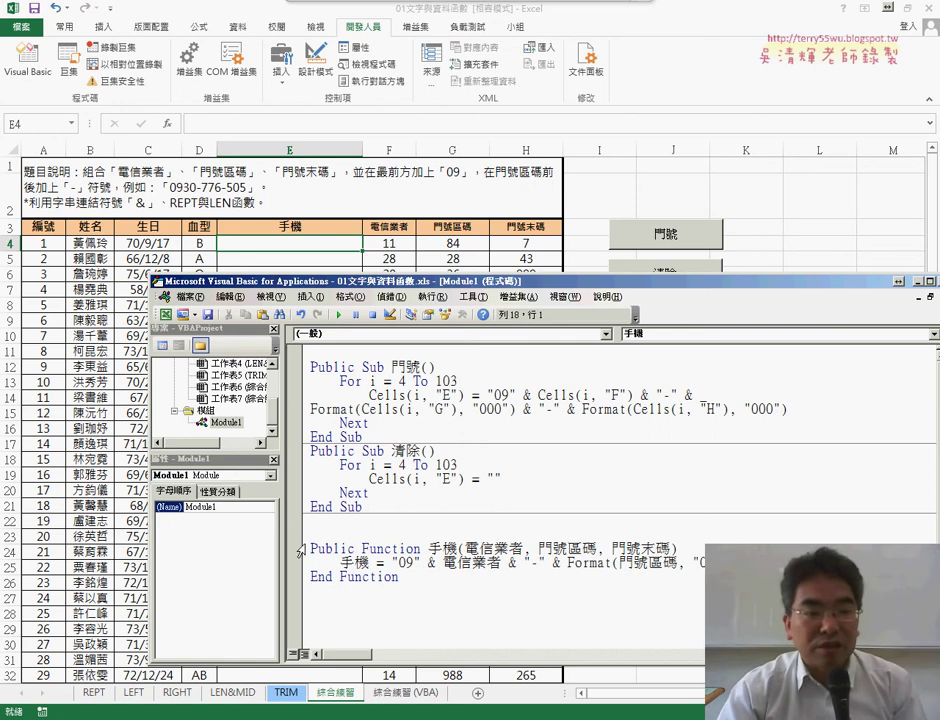
drag(282, 536, 196, 536)
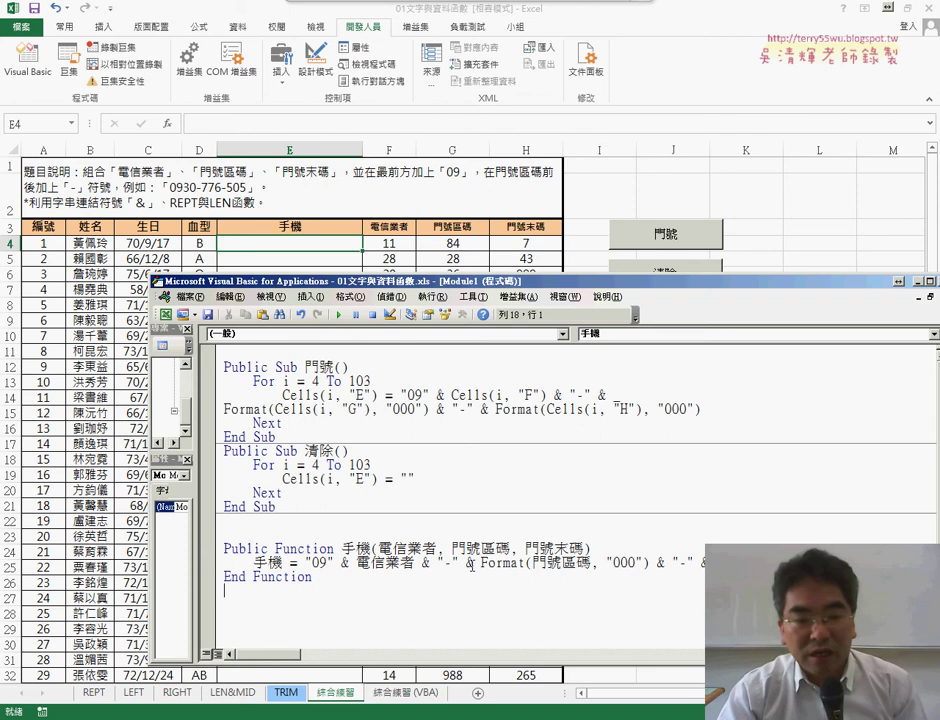
click(815, 229)
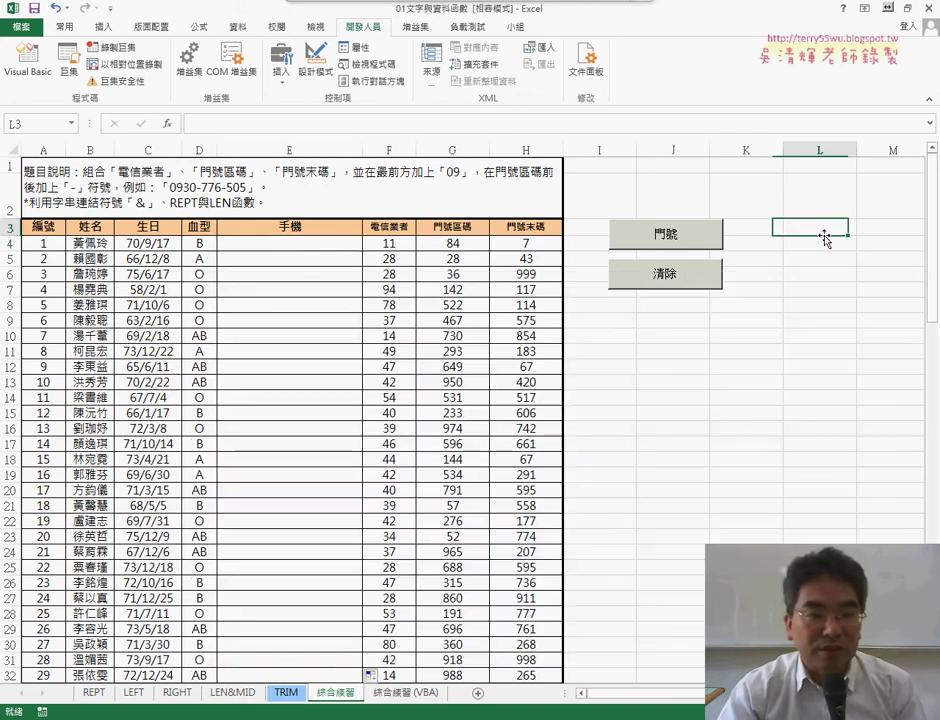
click(288, 243)
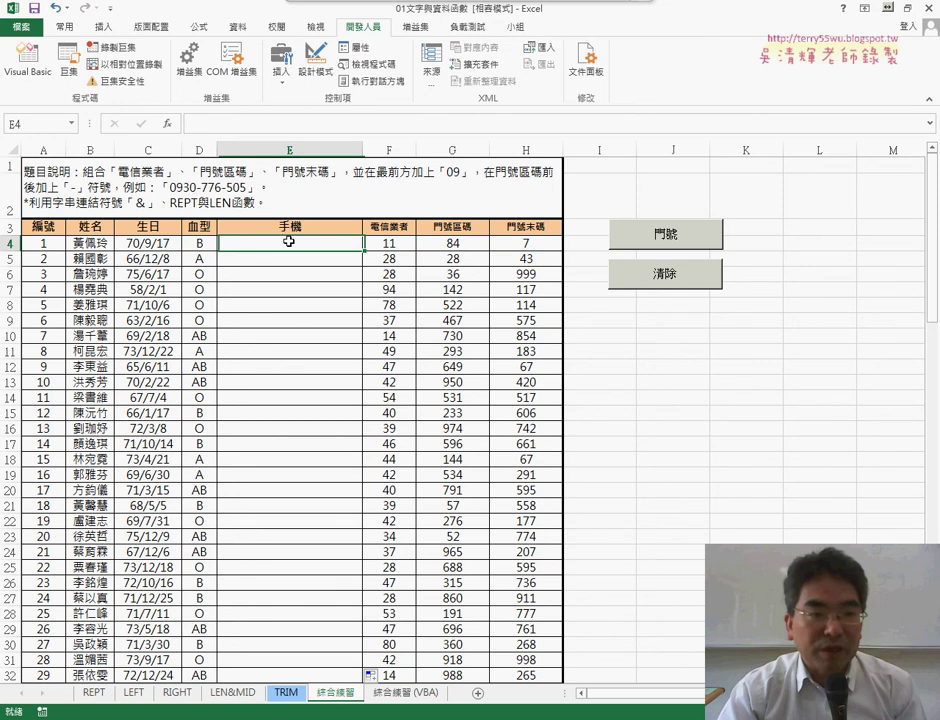
click(168, 125)
click(512, 322)
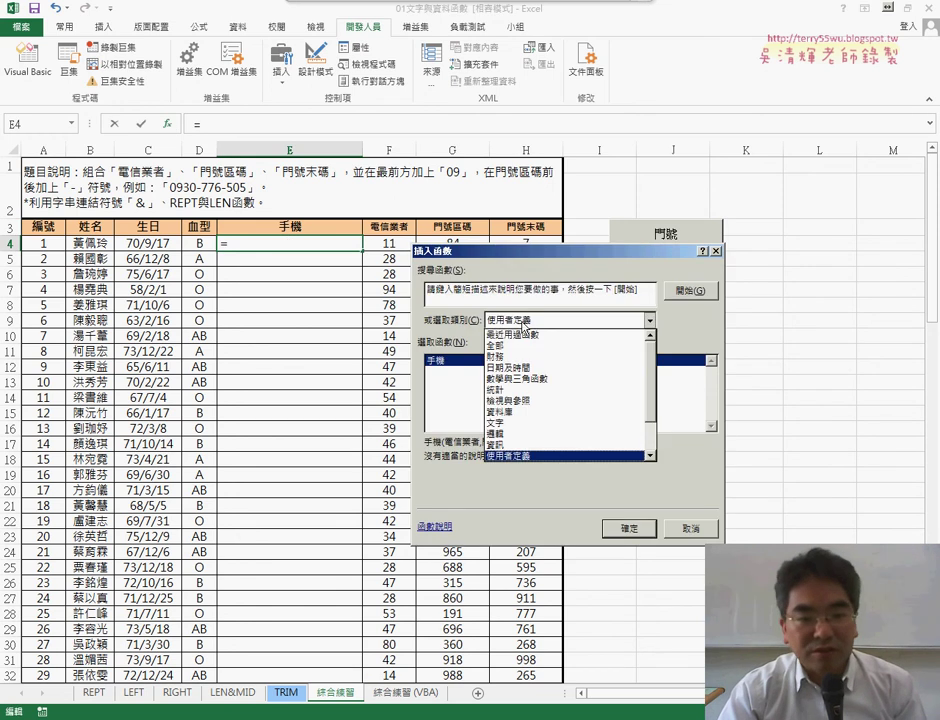
click(528, 456)
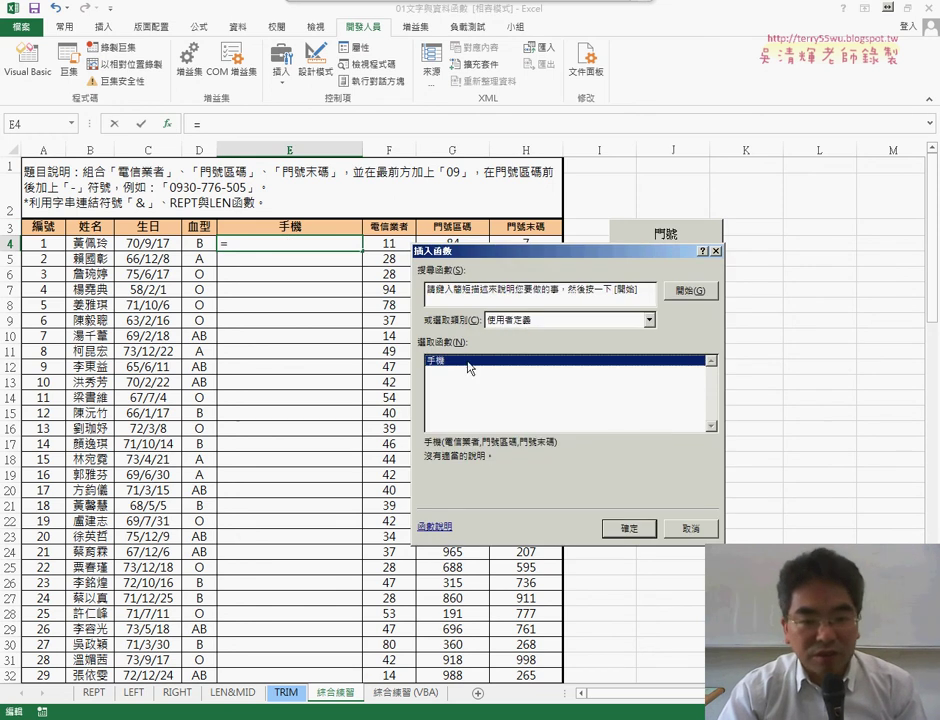
click(623, 522)
click(388, 246)
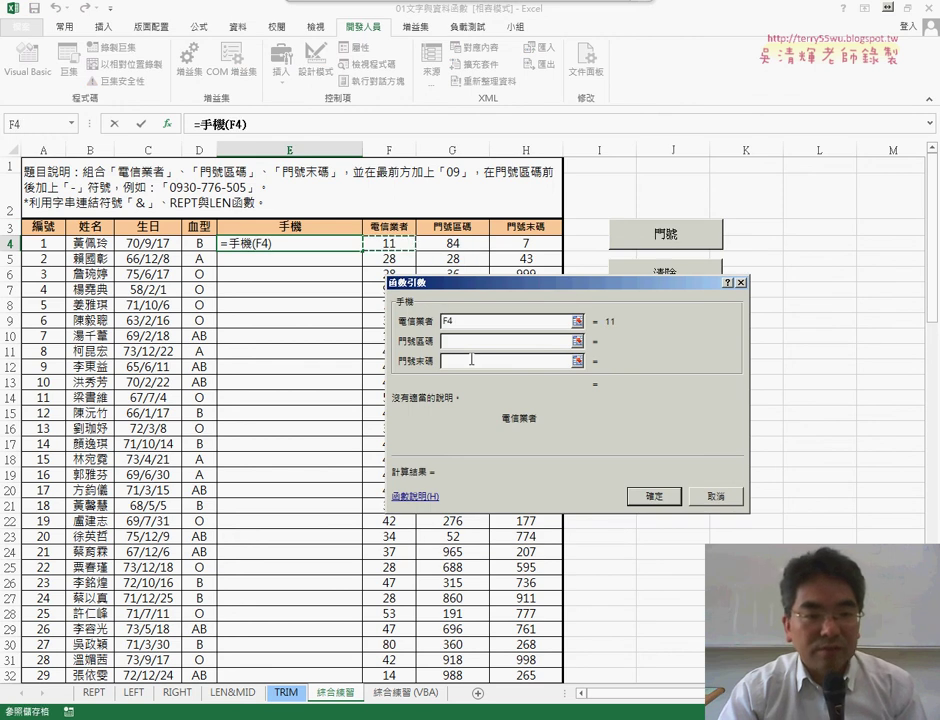
click(466, 340)
click(456, 245)
click(460, 361)
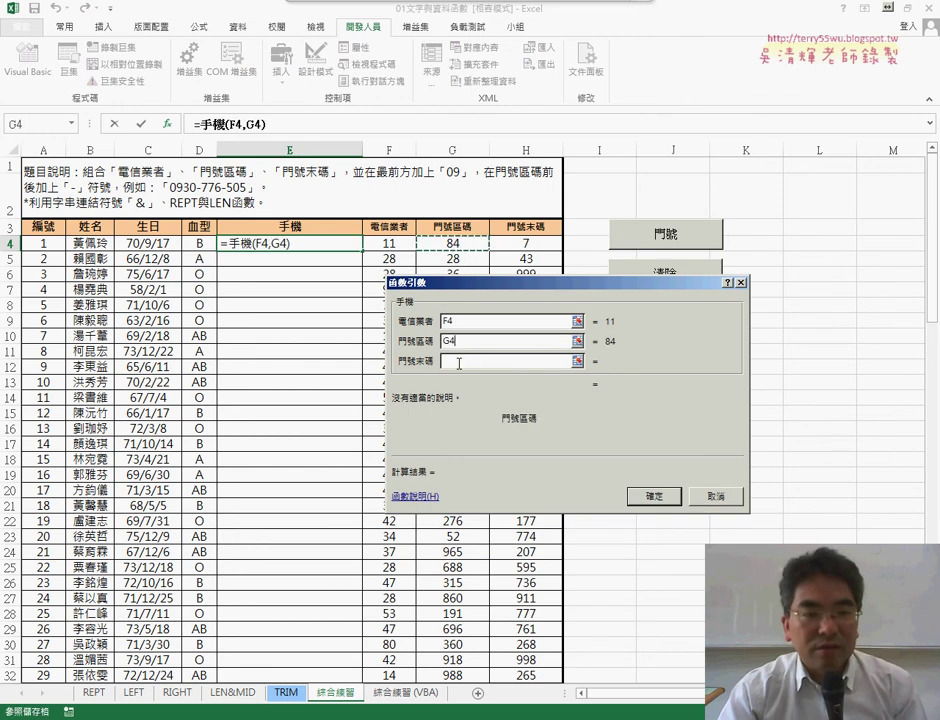
click(517, 246)
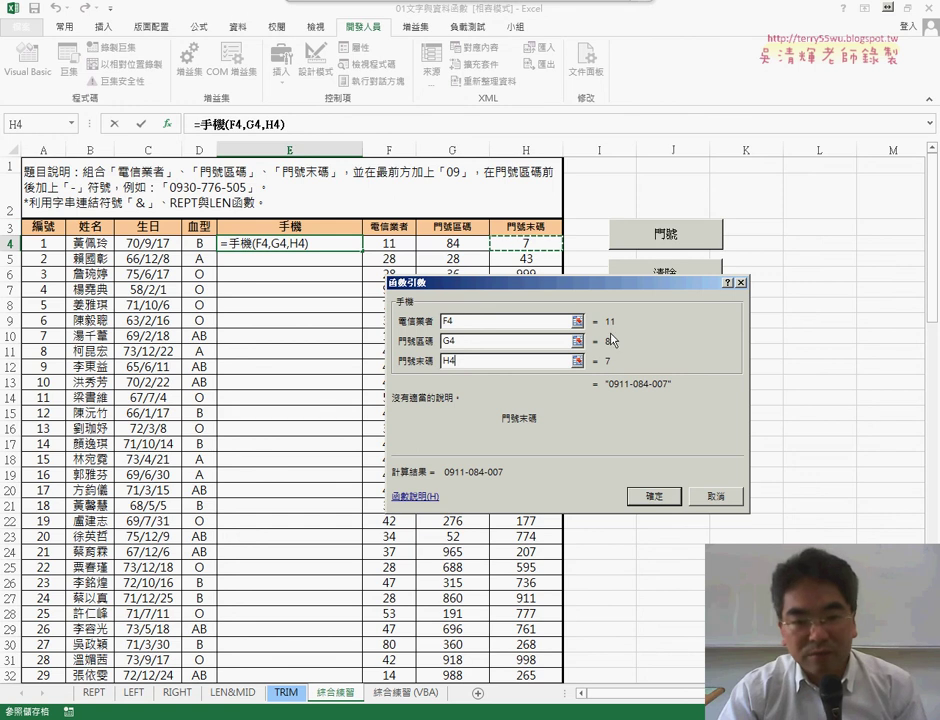
click(657, 494)
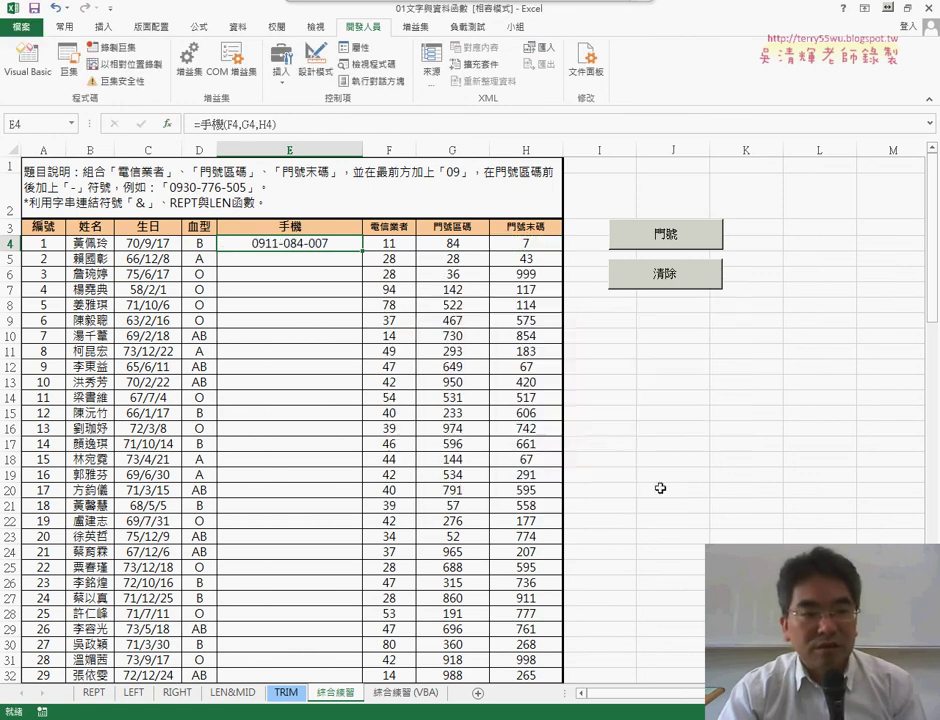
Fill the 手機 formula from E4 down column E, then switch to the Google Docs code notes
double_click(363, 251)
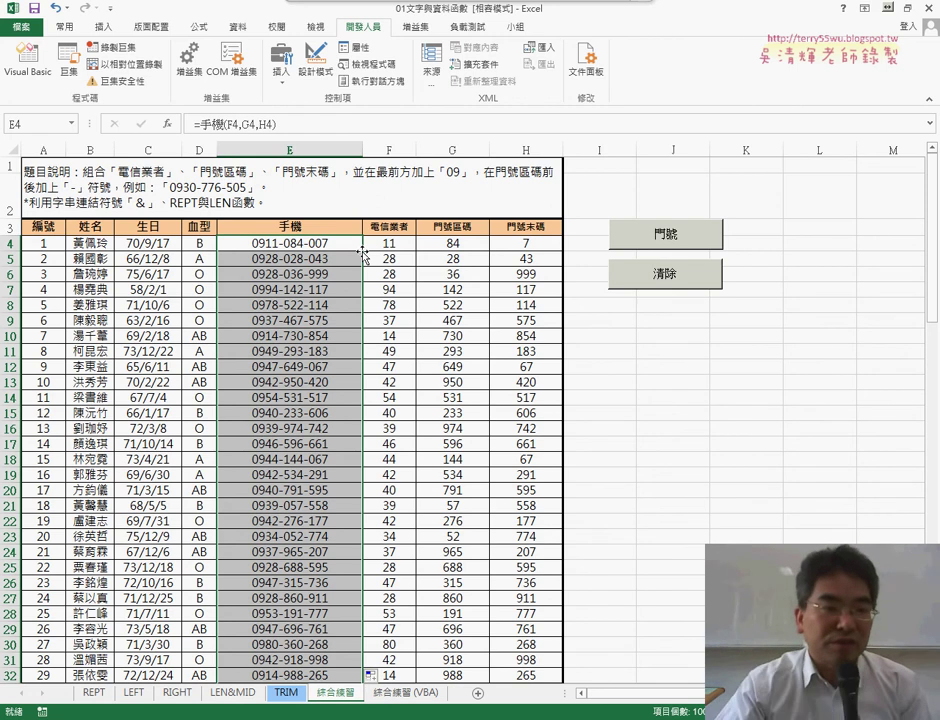
mouse_move(436, 8)
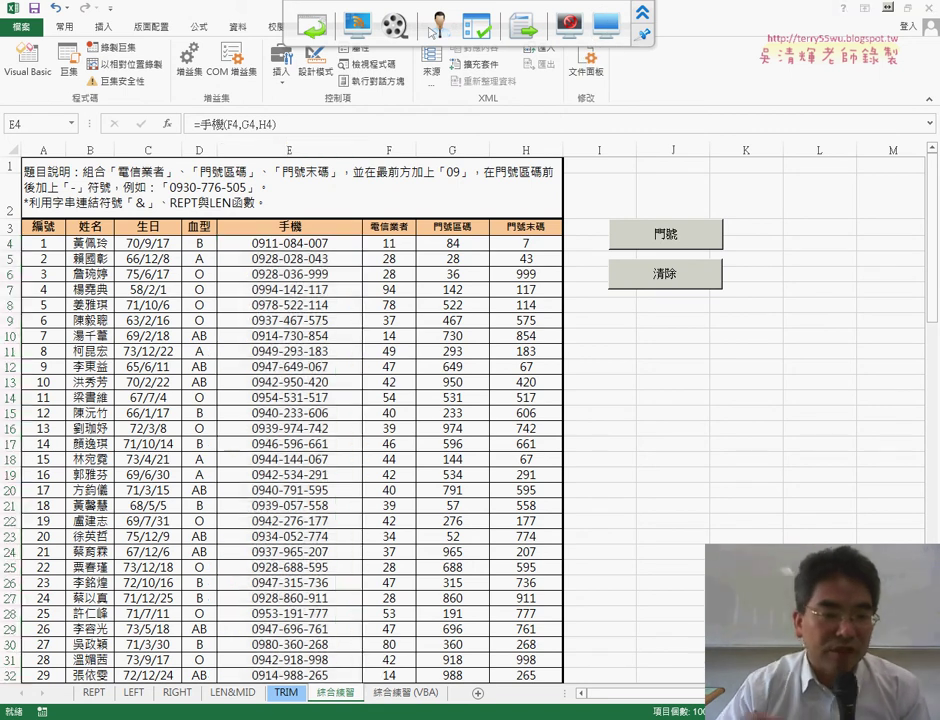
key(alt+Tab)
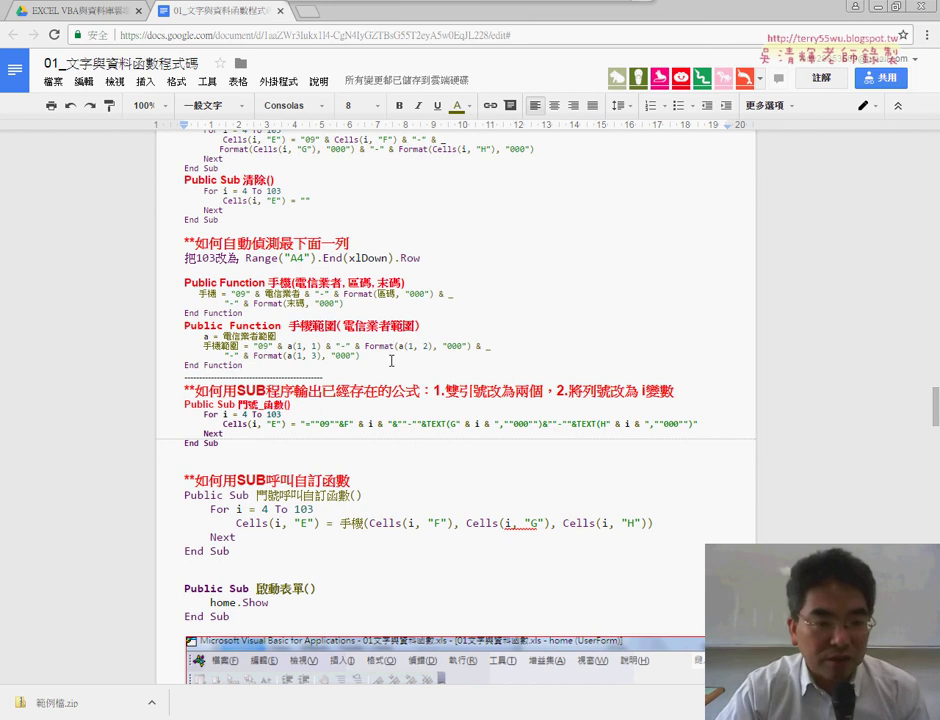
Select the code from Public Function 手機 down to End Function in the 01_文字與資料函數程式碼 doc
mouse_move(267, 367)
mouse_down()
mouse_move(175, 180)
mouse_move(171, 282)
mouse_up()
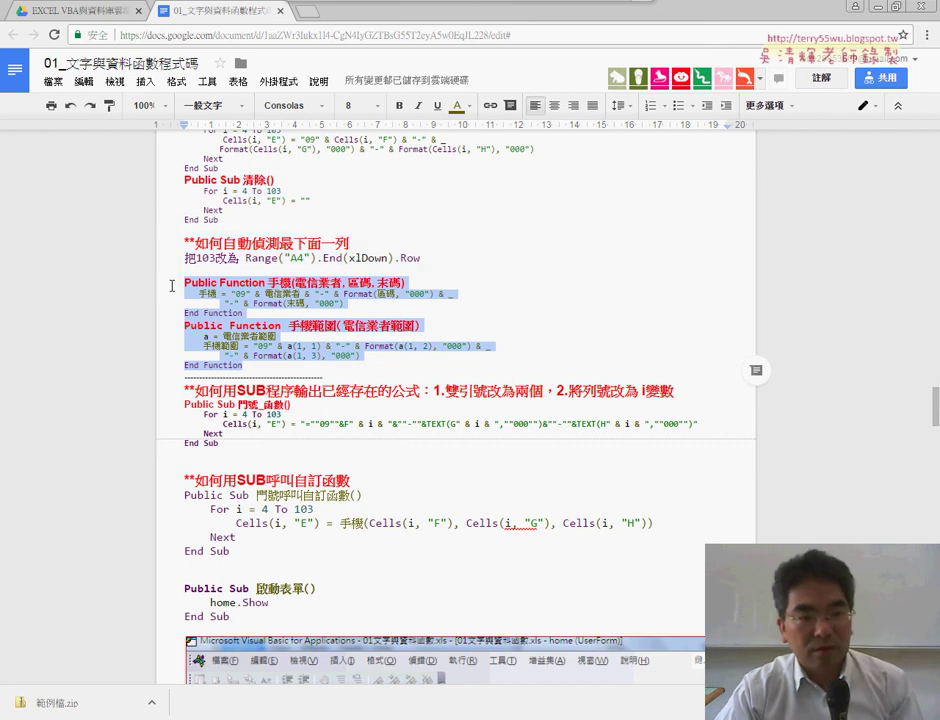